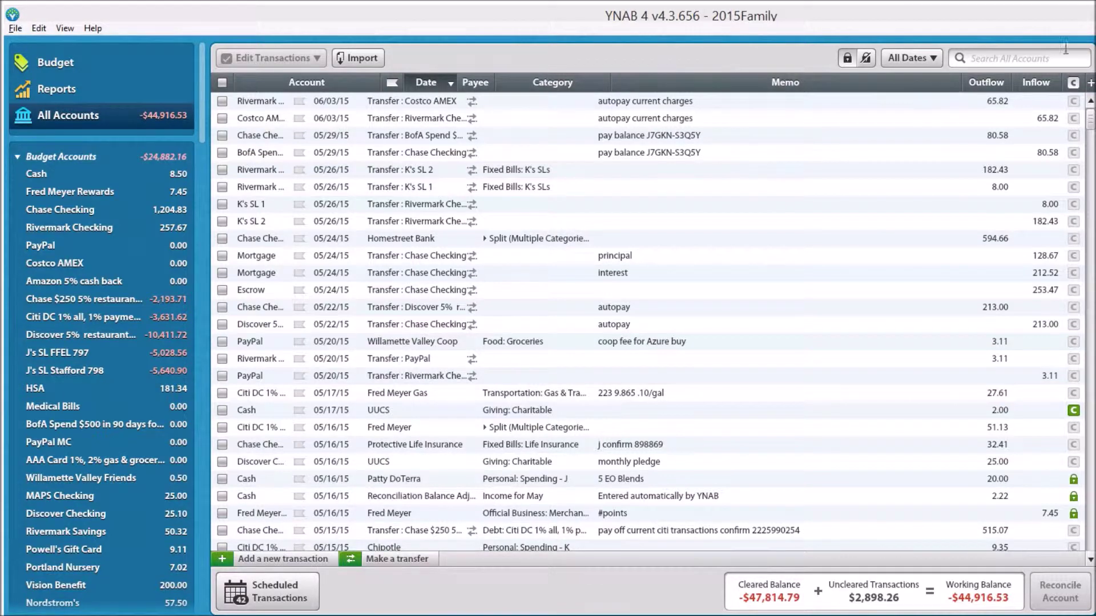
Step: Search all accounts for "gas" and widen the Payee column
left_click(1007, 61)
type("gas")
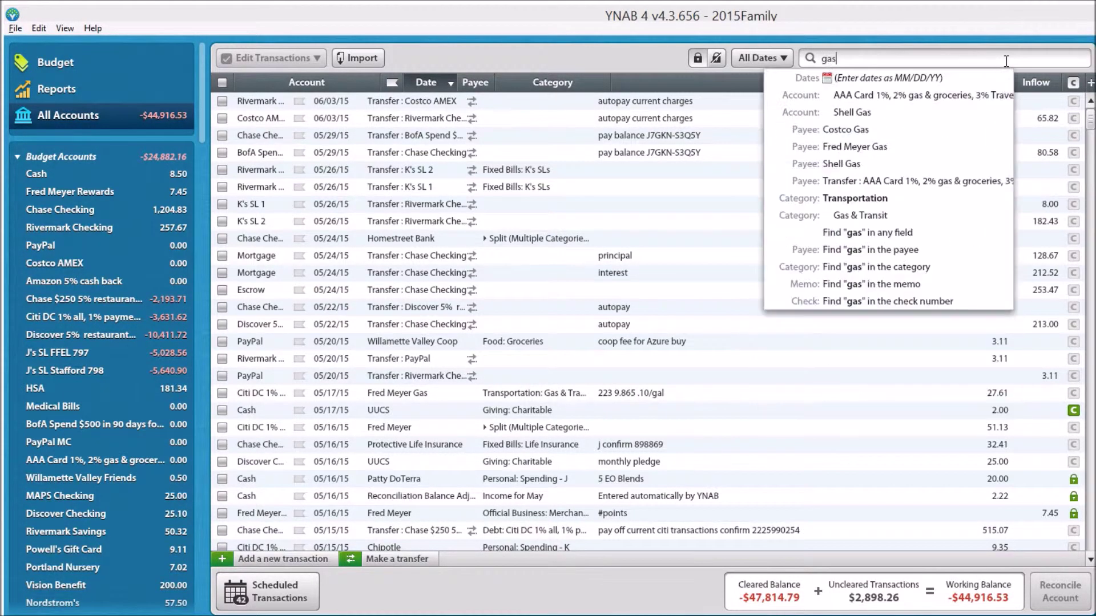
key("Return")
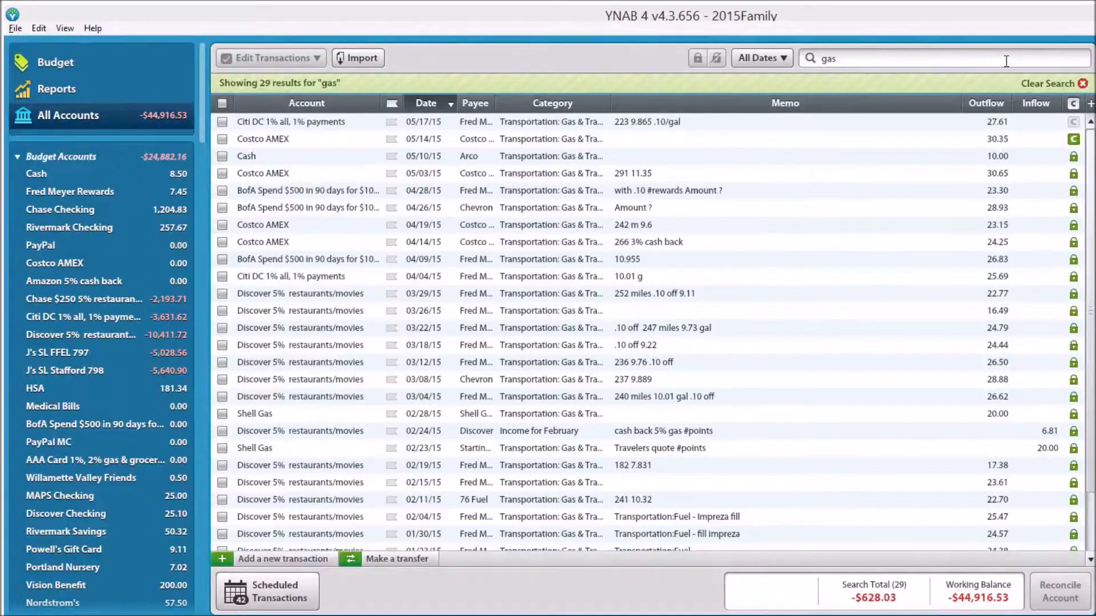
left_click_drag(495, 104, 576, 111)
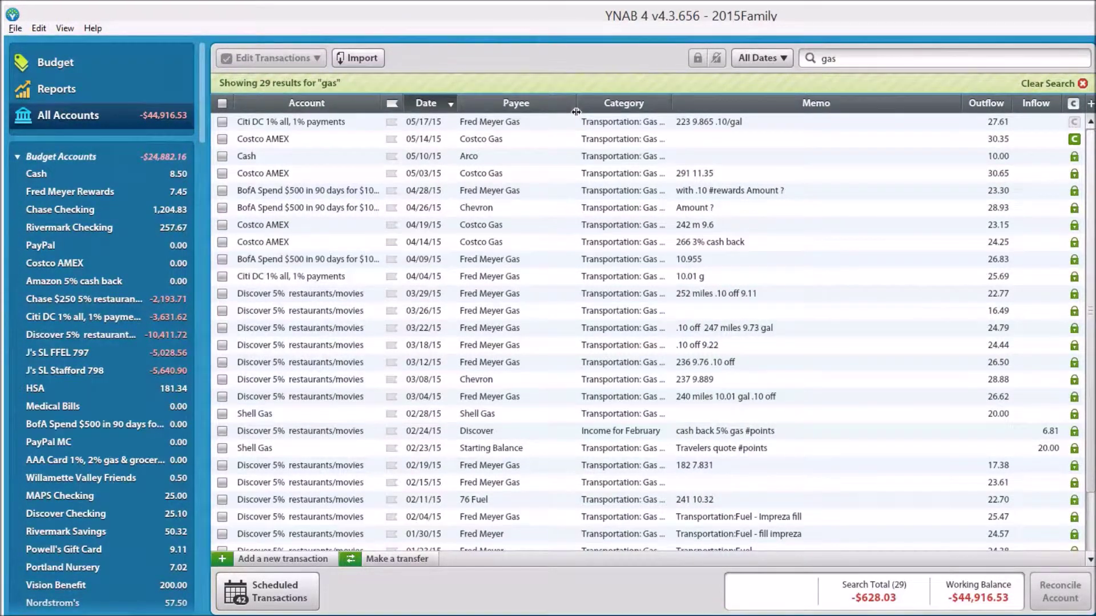
Step: Set the category of the 05/17/15 Fred Meyer Gas transaction to Split (Multiple Categories)
left_click(691, 129)
left_click(691, 129)
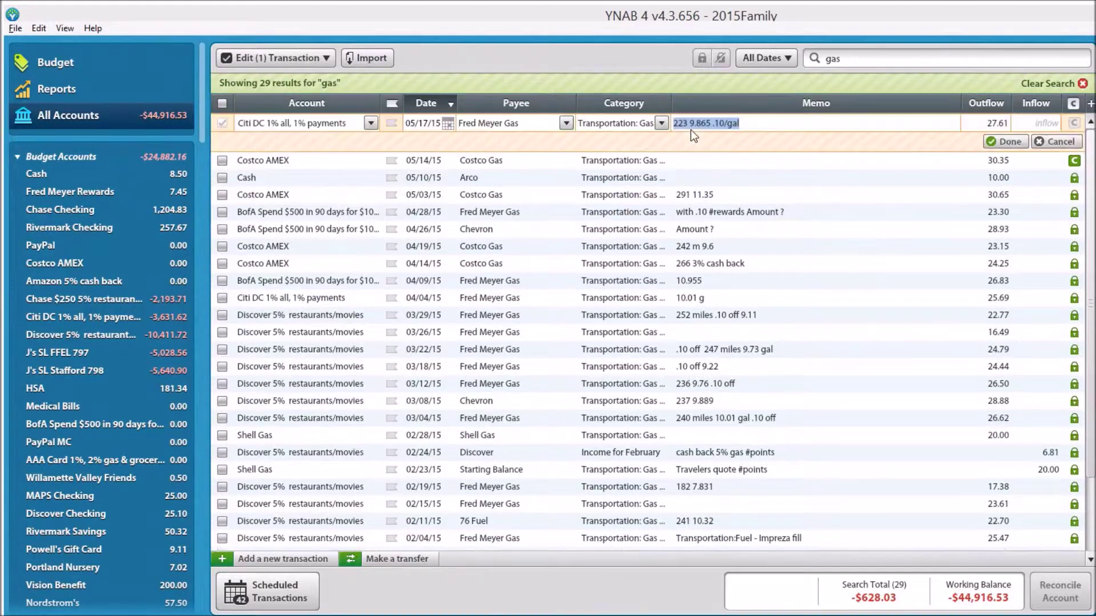
left_click(662, 123)
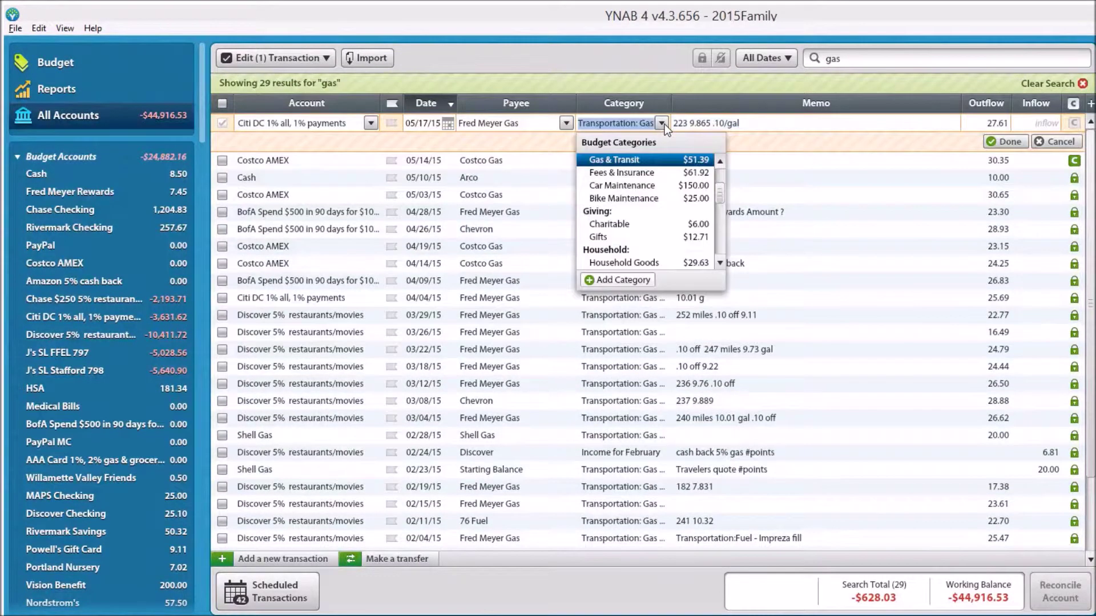
type("split (Multiple Categ")
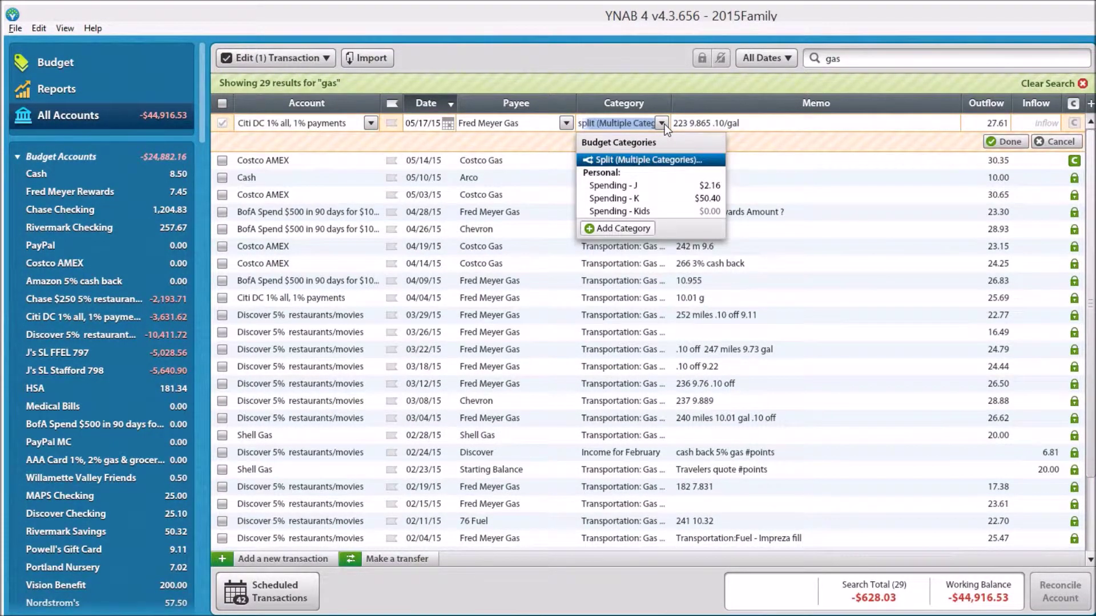
key("Tab")
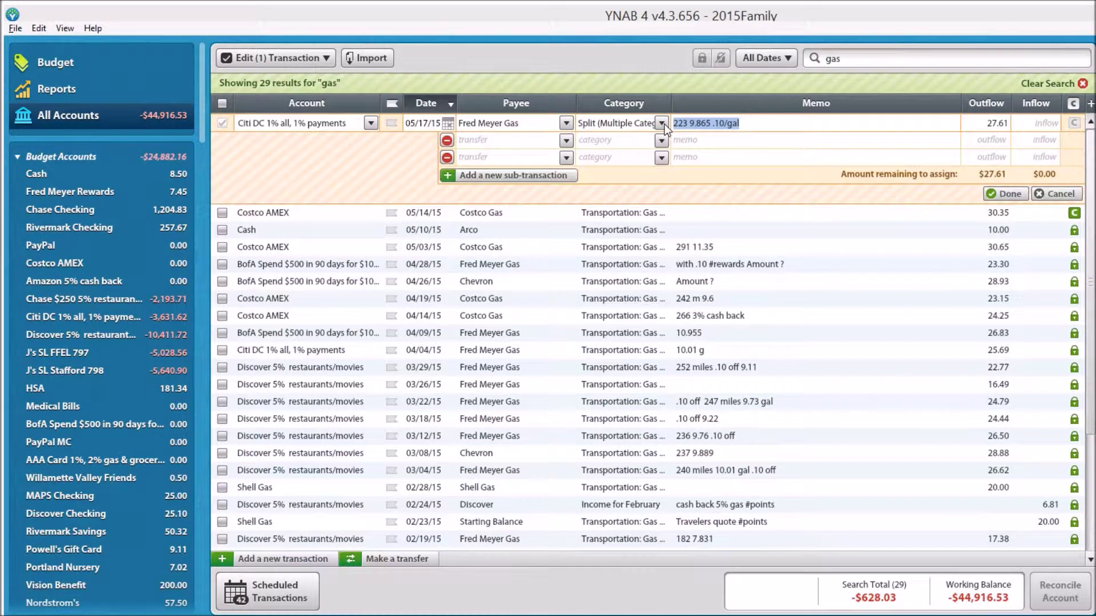
Step: Assign the first sub-transaction of the 05/17/15 split to Gas & Transit with the memo "#points"
left_click(620, 140)
type("gas & Transit")
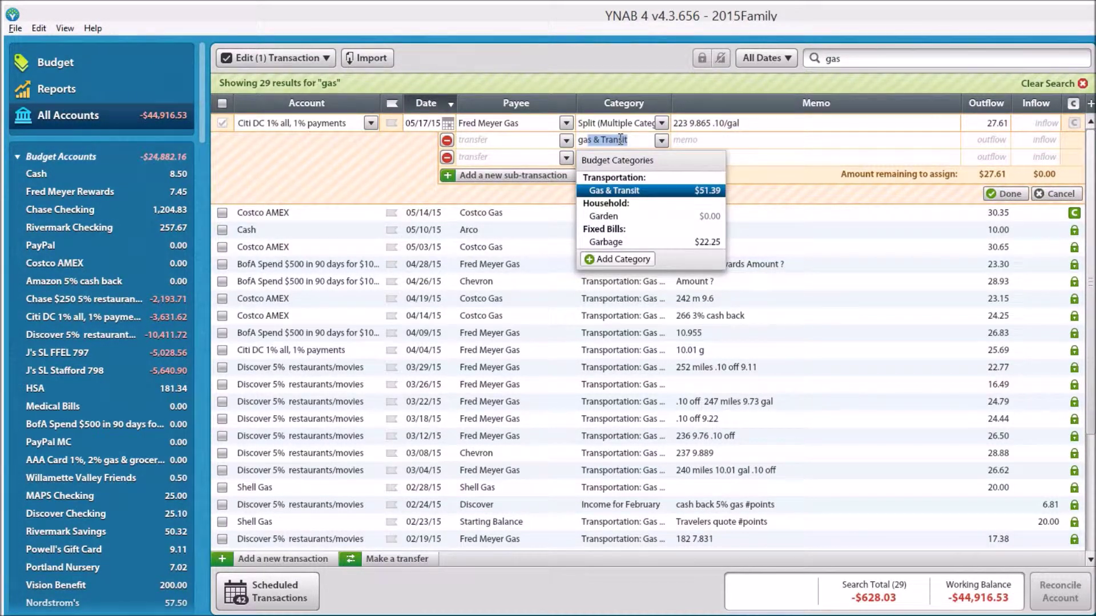
key("Tab")
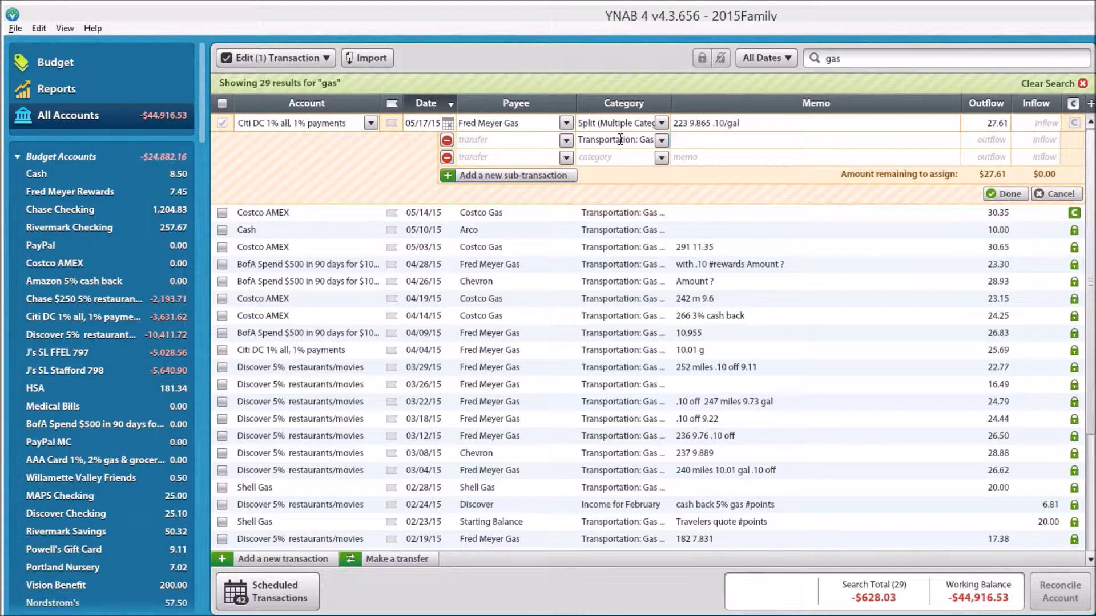
type("#points")
key("Tab")
key("Tab")
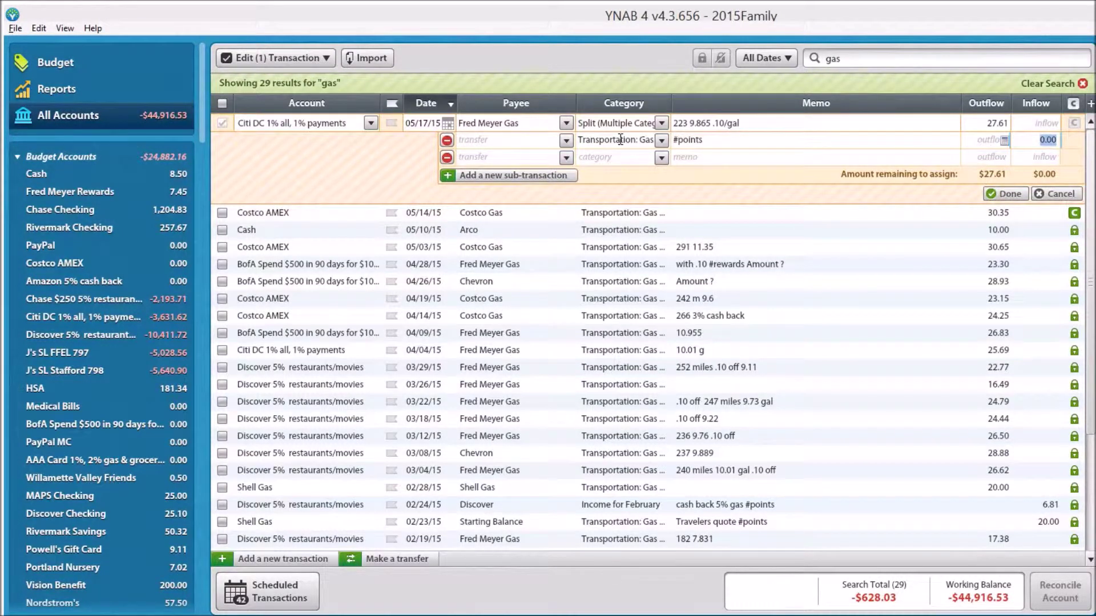
Step: Set the inflow of the "#points" sub-transaction to 0.99
type("9.865")
key("equal")
type(".")
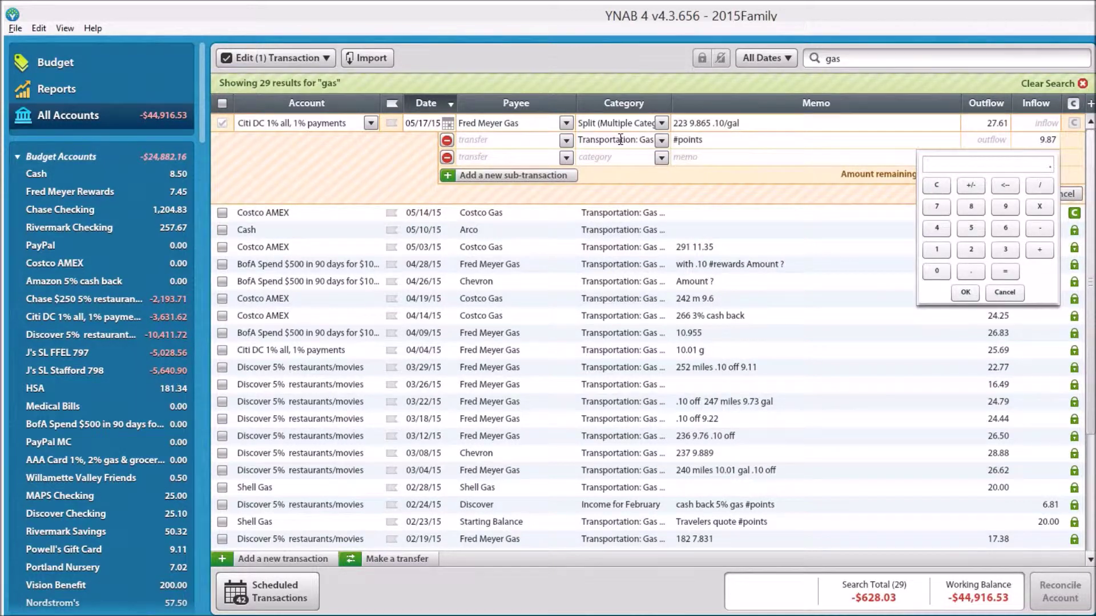
type("99")
key("Return")
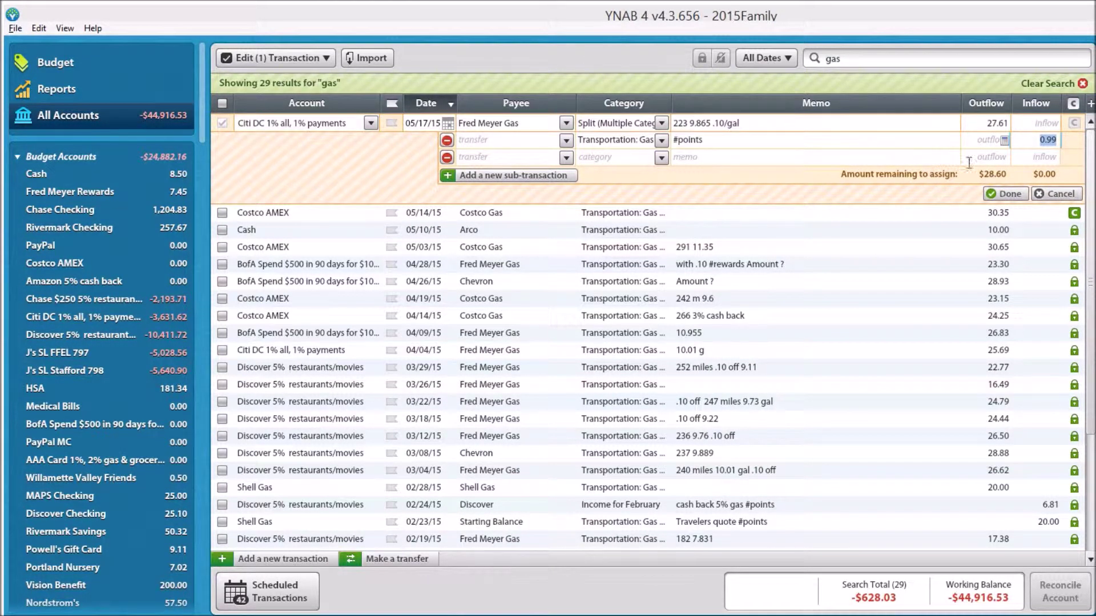
Step: Give the second sub-transaction an outflow of 28.60 under Gas & Transit and save the 05/17/15 split
left_click(1004, 155)
type("28.60")
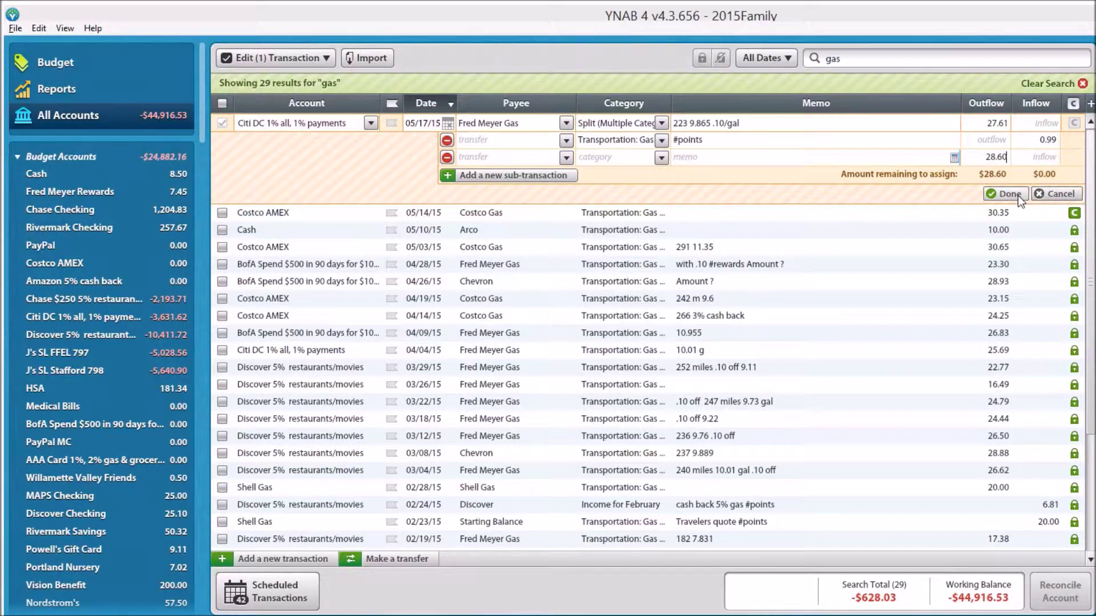
left_click(631, 157)
type("gas & Transit")
key("Tab")
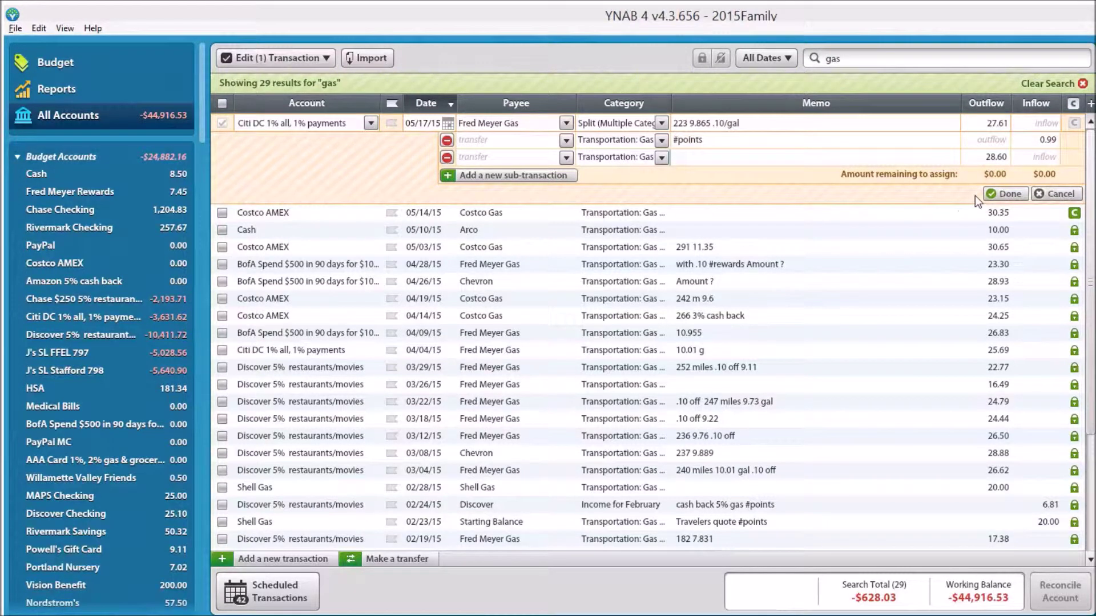
left_click(1007, 194)
Step: Widen the Category column and shorten the 04/28/15 Fred Meyer Gas memo to "with .10"
left_click_drag(672, 103, 720, 101)
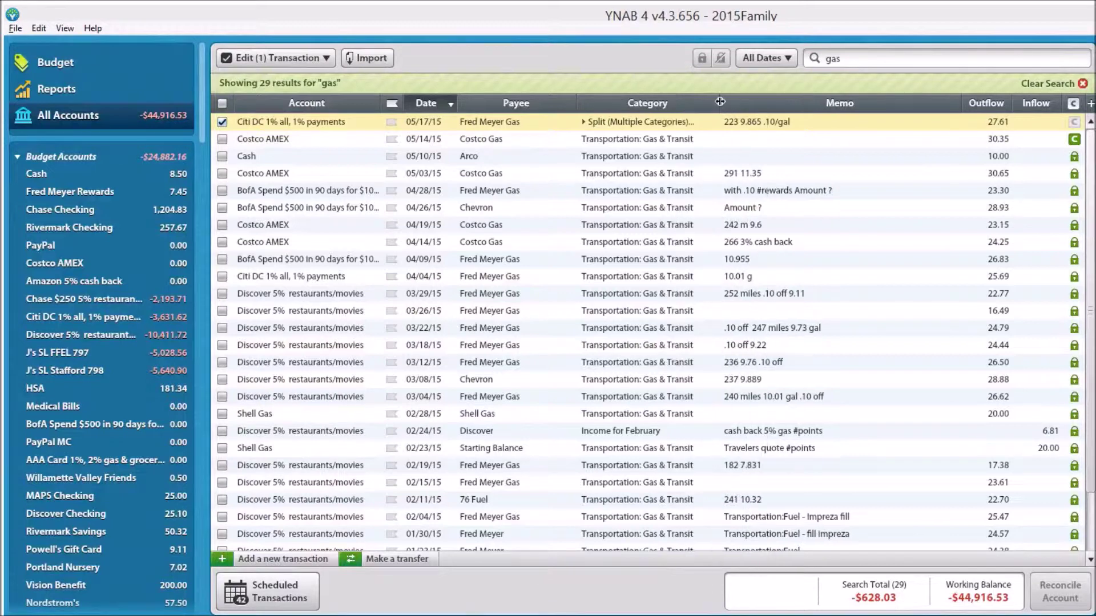
left_click(720, 193)
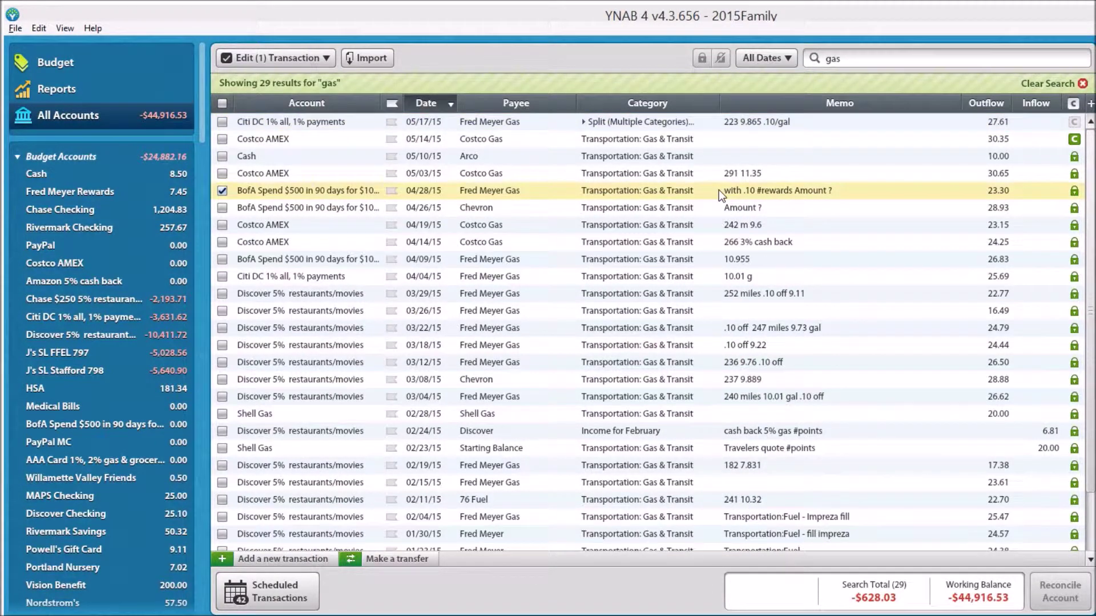
left_click(718, 190)
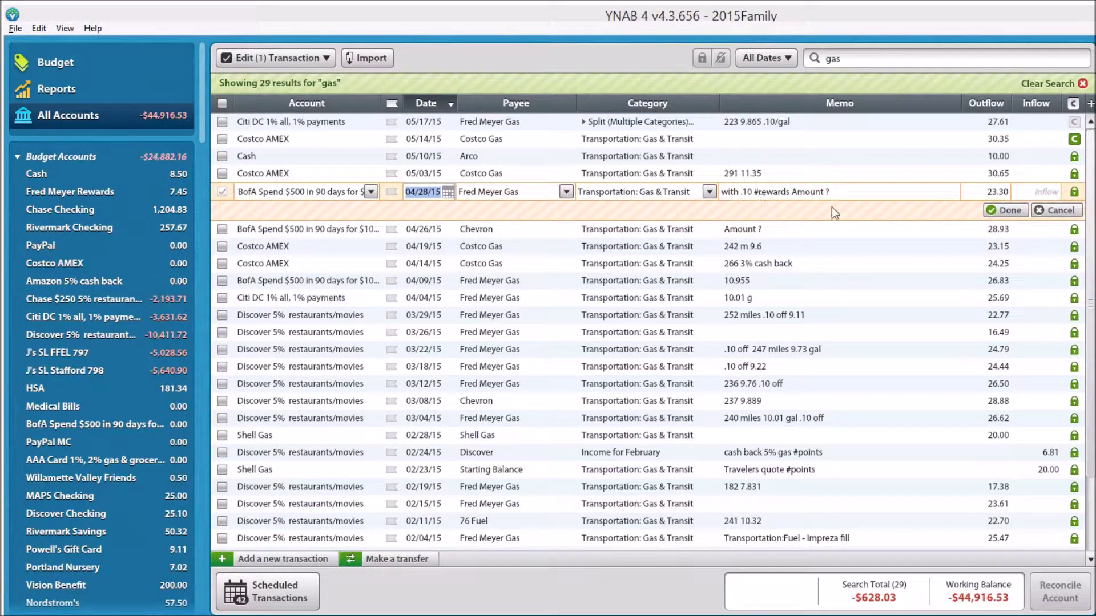
left_click(795, 195)
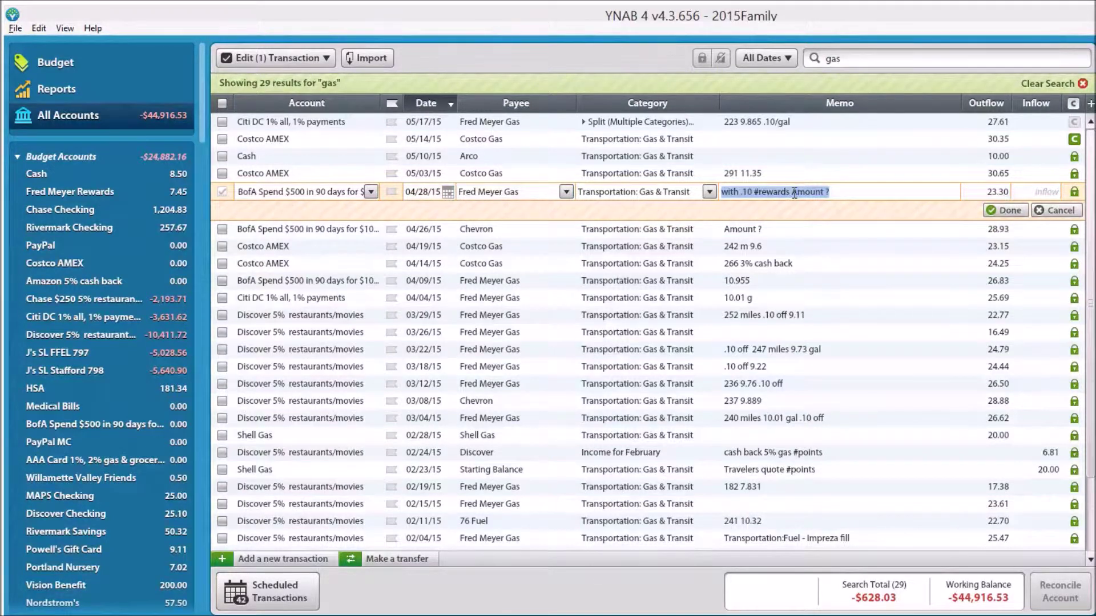
left_click_drag(919, 198, 752, 201)
key("BackSpace")
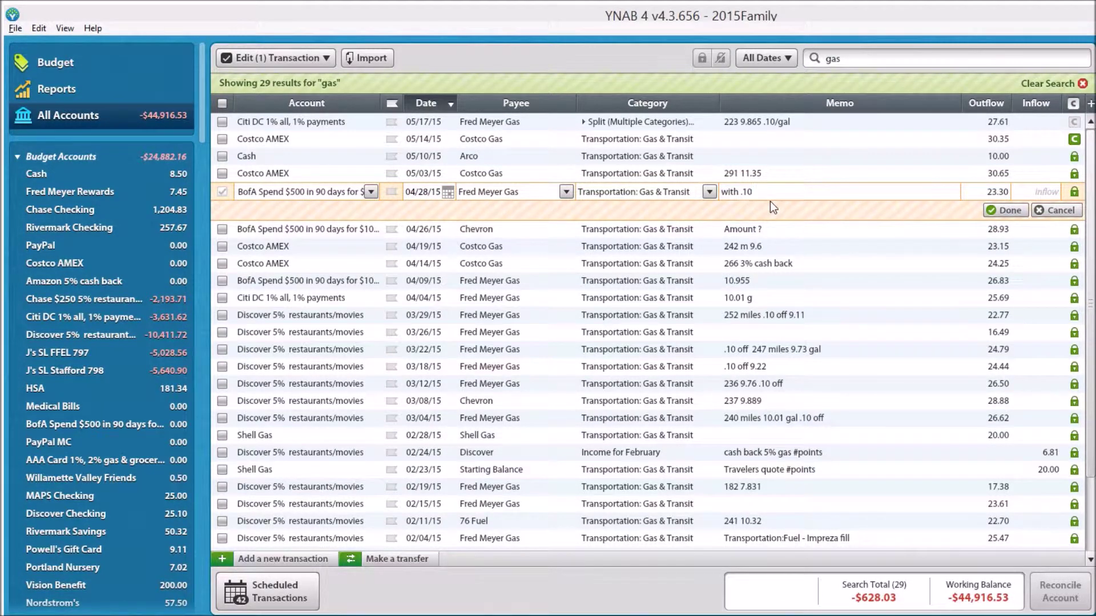
Step: Set the category of the 04/28/15 Fred Meyer Gas transaction to Split (Multiple Categories)
left_click(651, 192)
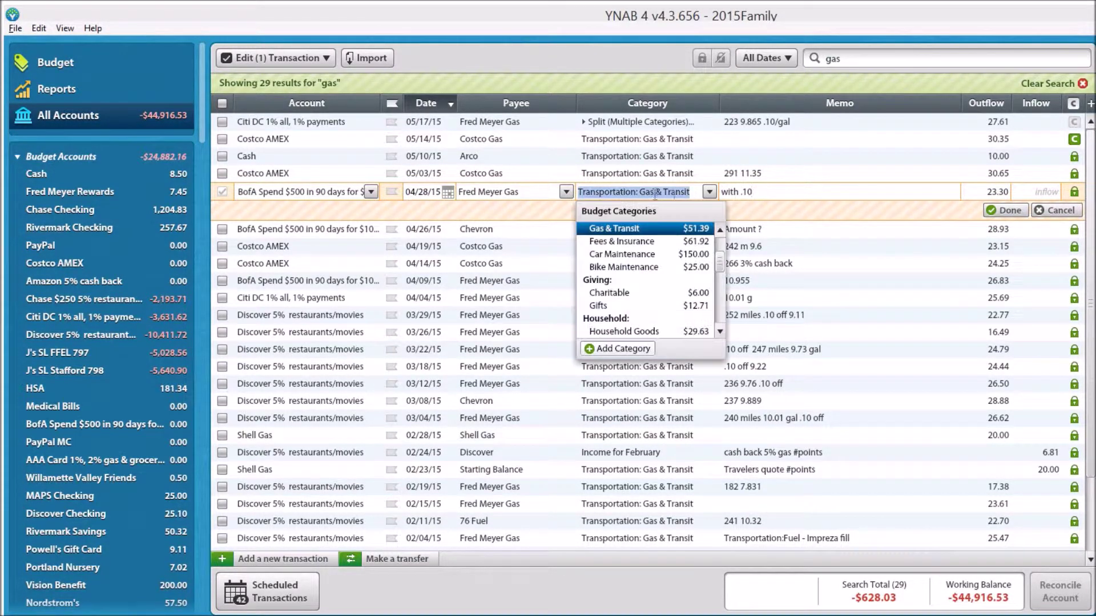
type("split (Multiple Categories)...")
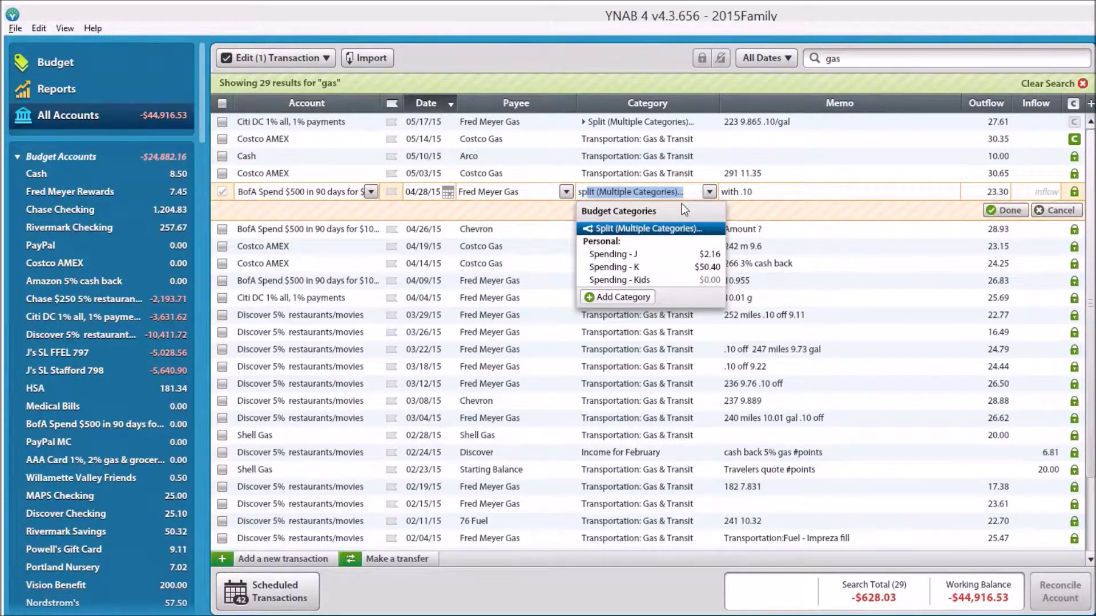
key("Tab")
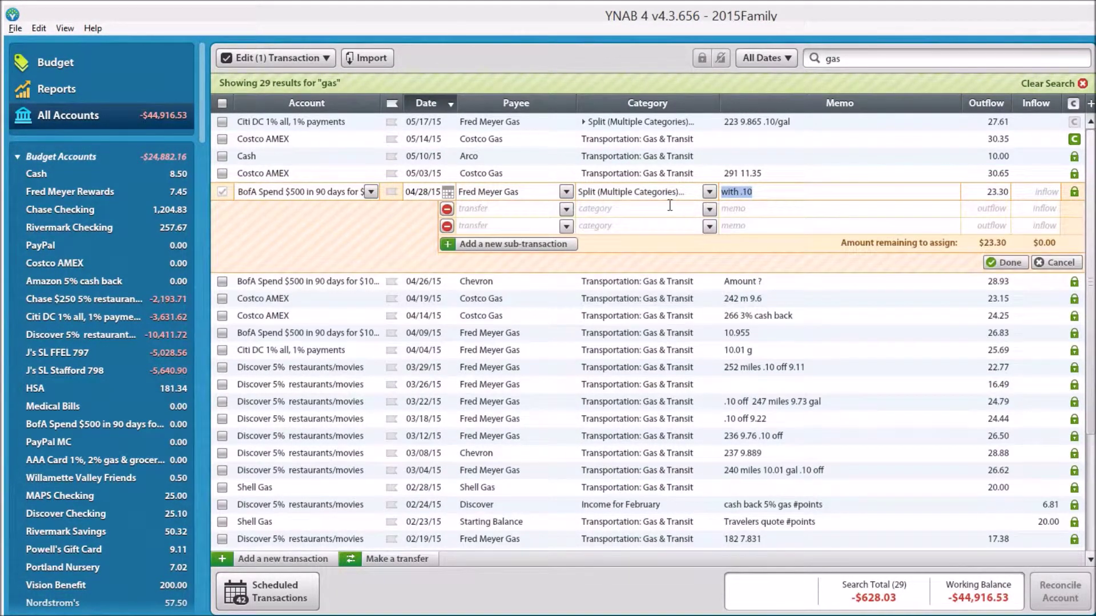
Step: Assign the first sub-transaction of the 04/28/15 split to Gas & Transit with the memo "#points guess"
left_click(648, 210)
type("gas & Transit")
key("Tab")
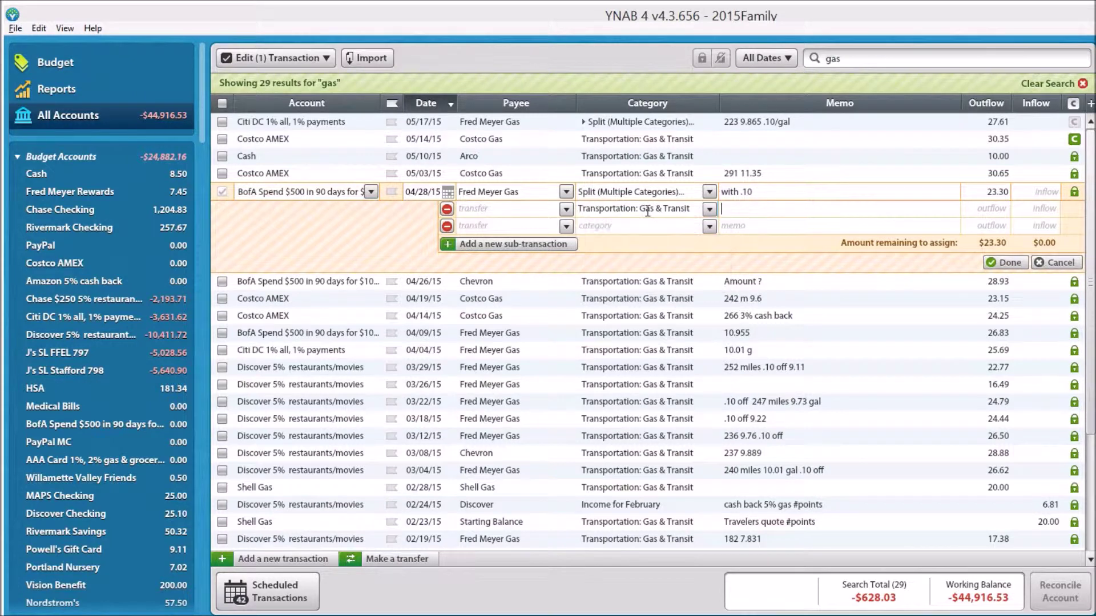
type("#points guess")
key("Tab")
key("Tab")
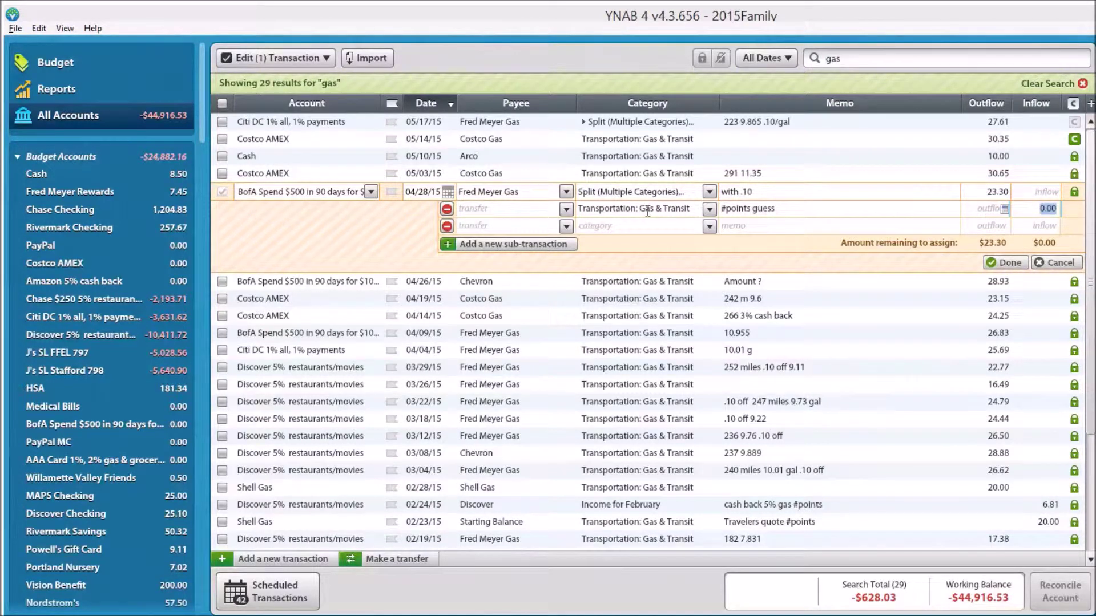
Step: Calculate the inflow of the "#points guess" sub-transaction as 23 divided by 3 and by 10, giving 0.77
type("23")
key("plus")
type("3")
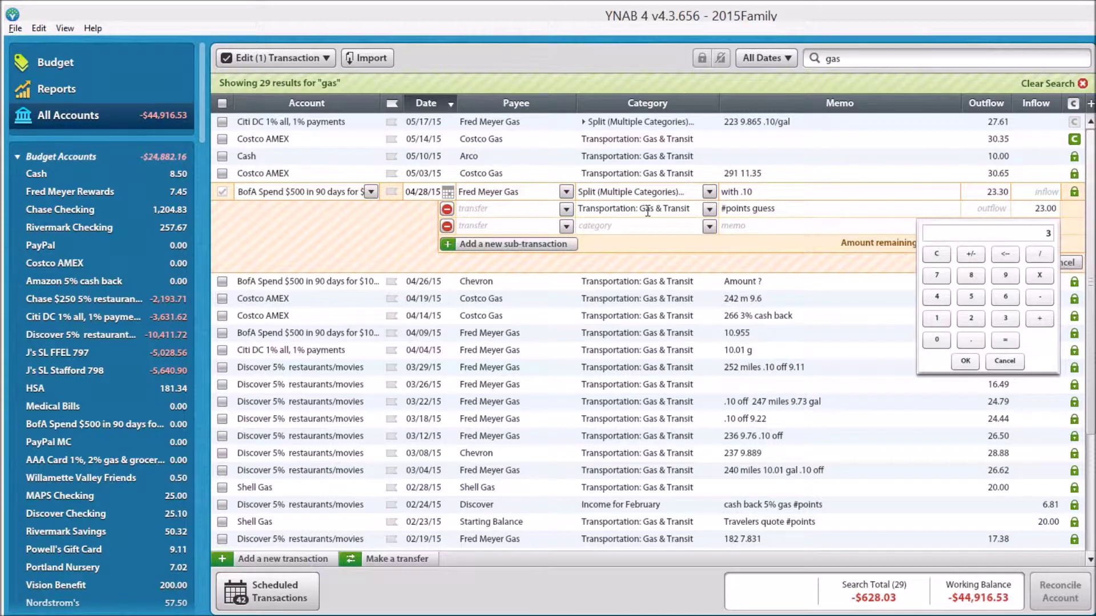
key("Return")
key("slash")
type("10")
key("Return")
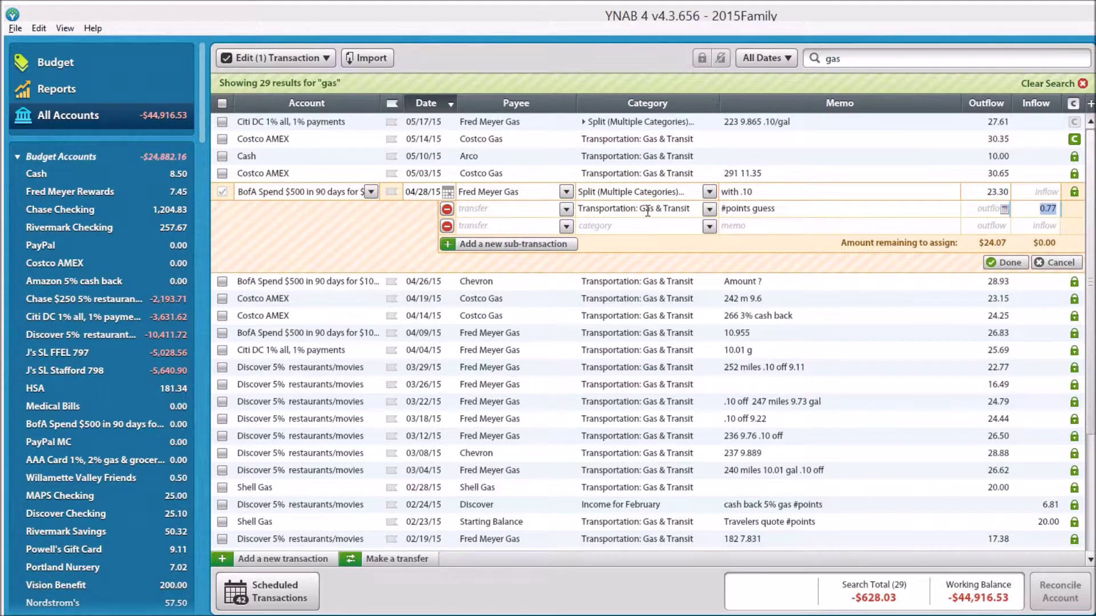
Step: Give the second sub-transaction an outflow of 24.07 under Gas & Transit and save the 04/28/15 split
left_click(980, 228)
type("24.07")
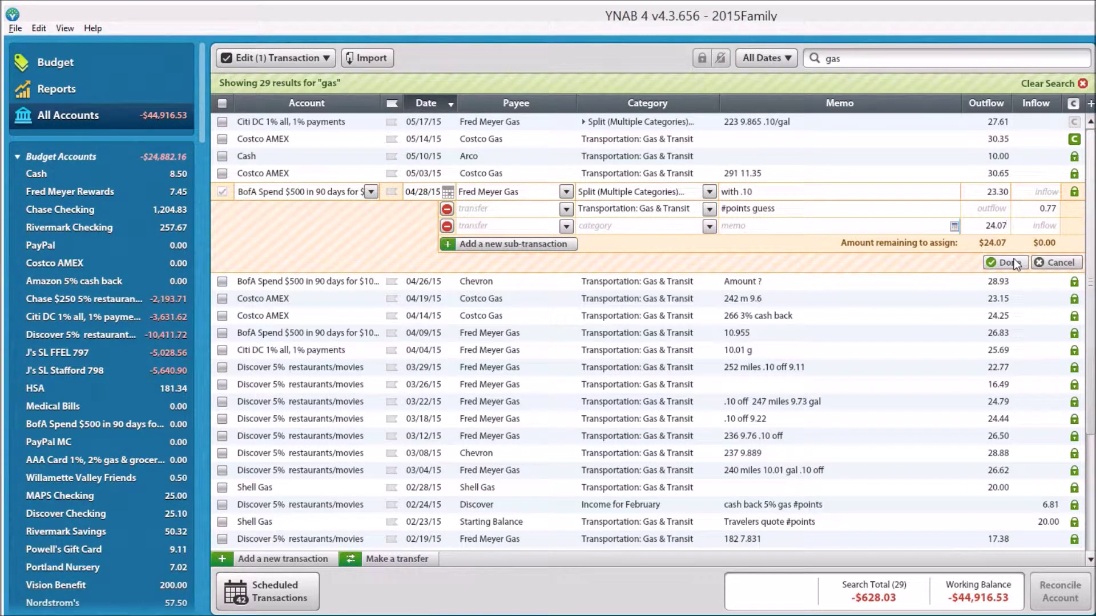
left_click(693, 225)
type("gas & Transit")
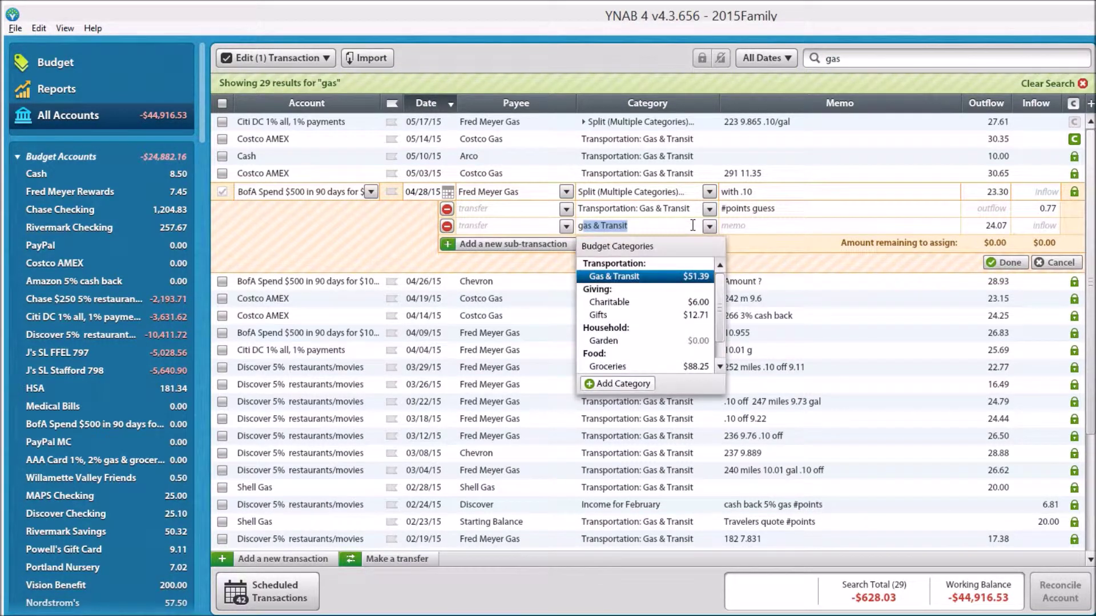
key("Tab")
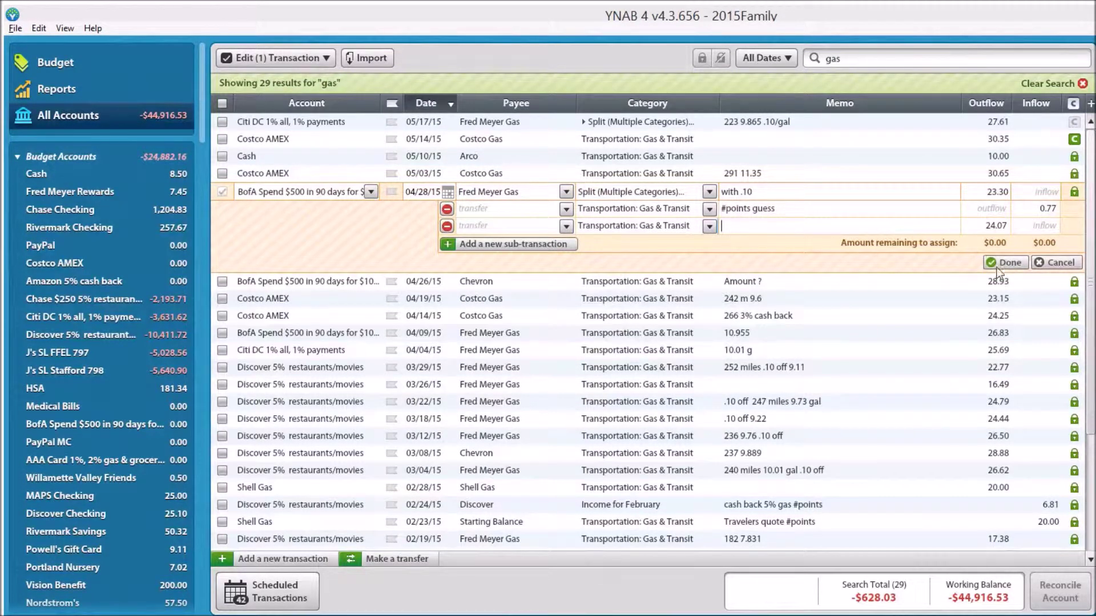
left_click(1019, 260)
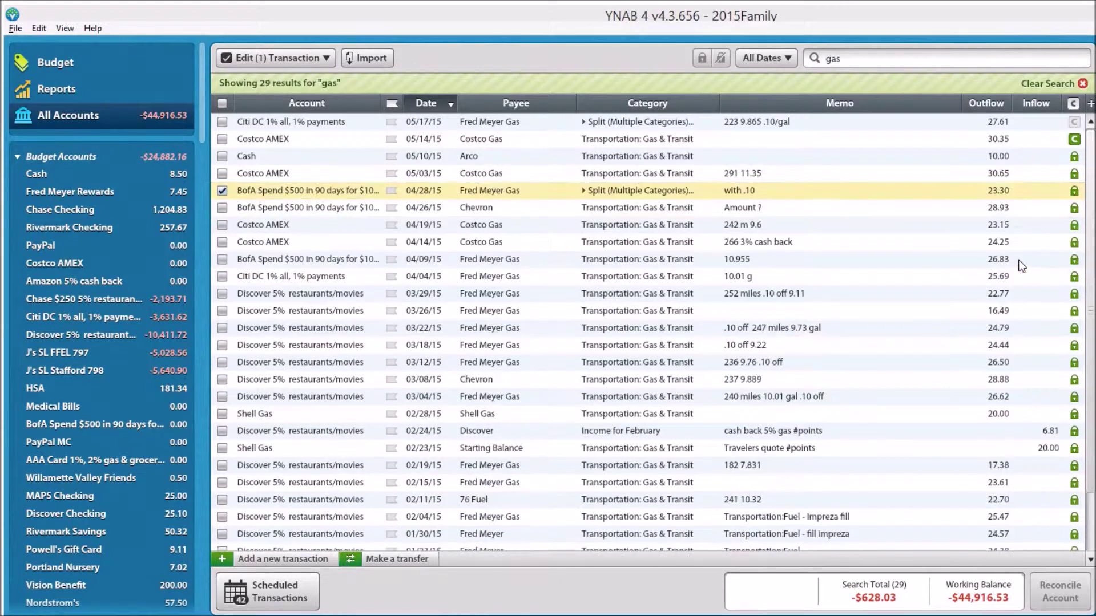
Step: Set the category of the 03/29/15 Fred Meyer Gas transaction to Split (Multiple Categories)
left_click(624, 295)
type("split (Multiple Categories)...")
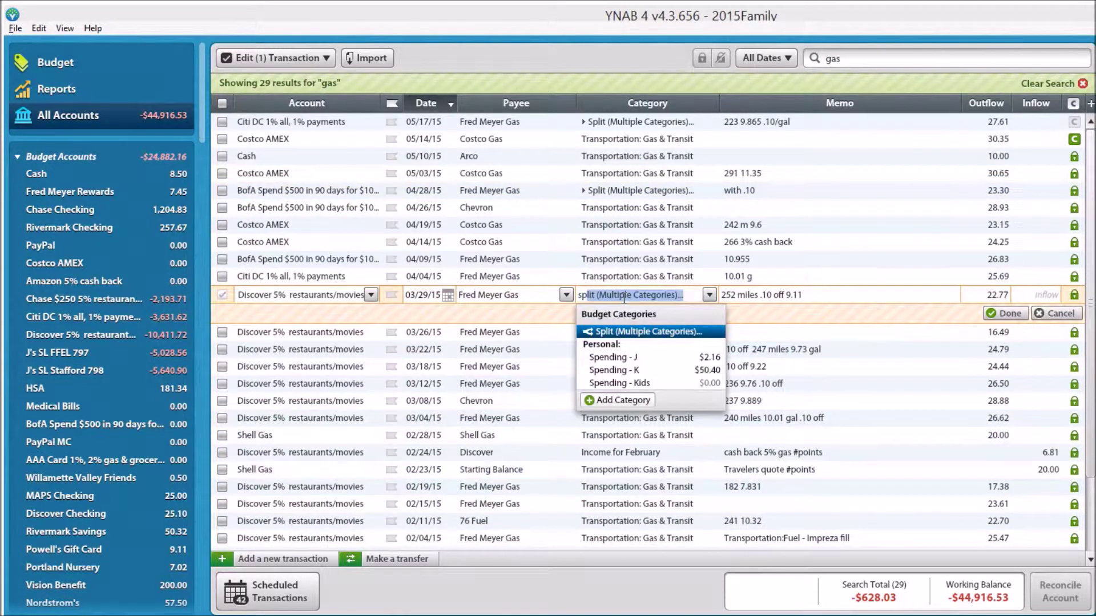
key("Tab")
Step: Assign the first sub-transaction of the 03/29/15 split to Gas & Transit with an inflow of 0.91
key("Tab")
key("Tab")
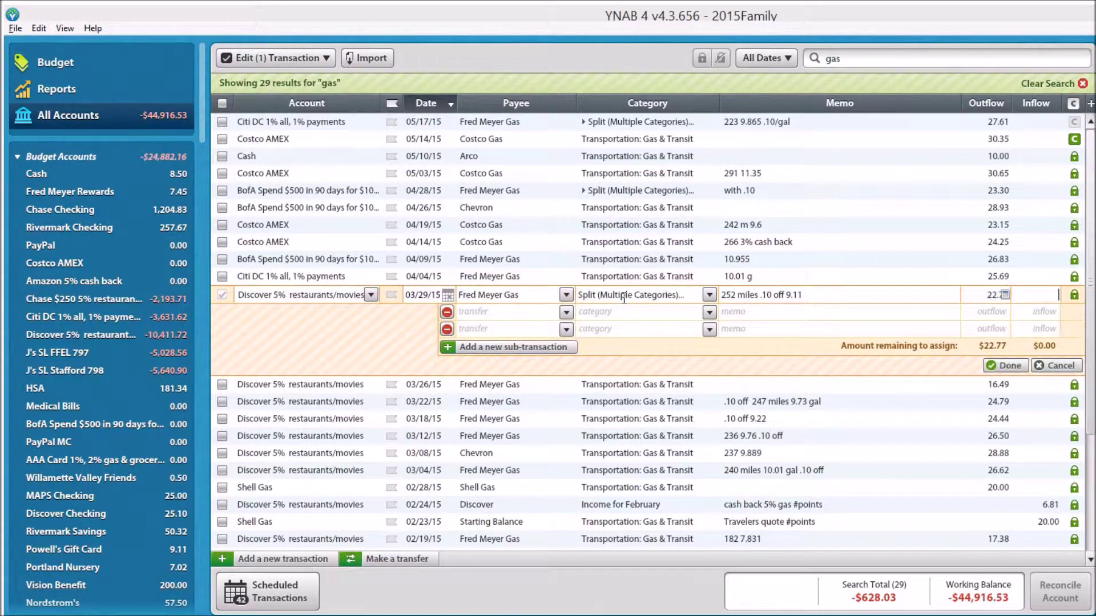
key("Tab")
key("Tab")
type("ga")
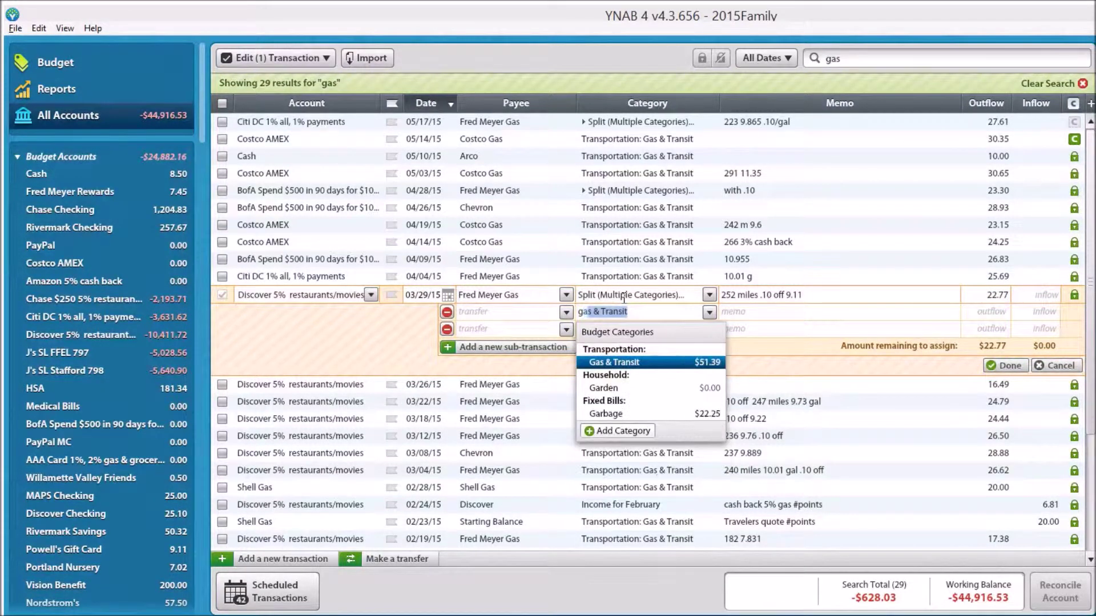
key("Tab")
key("Tab")
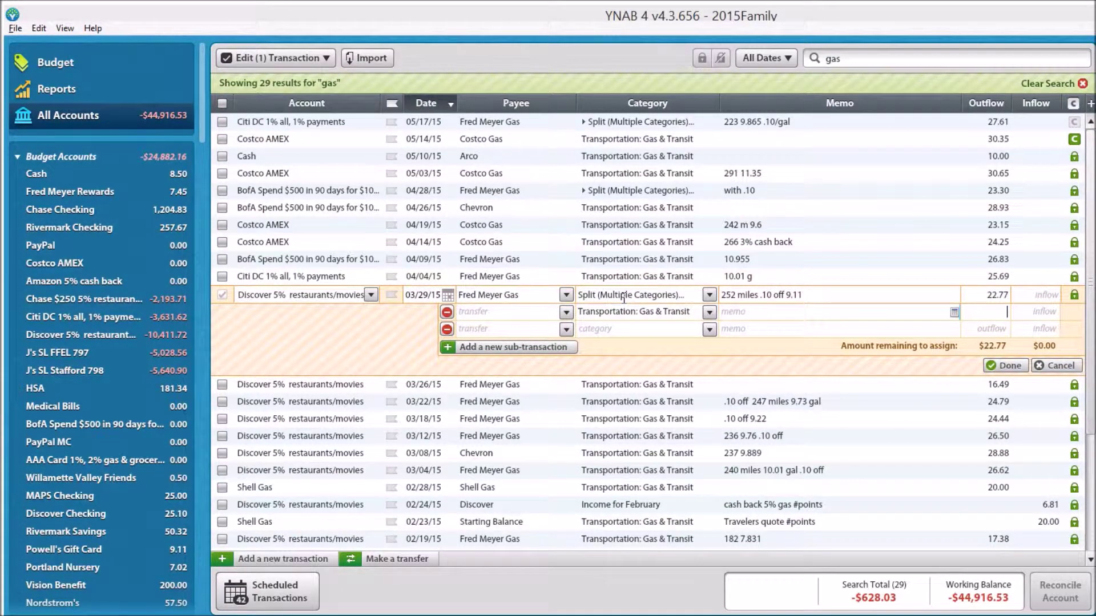
key("Tab")
type(".91")
key("Tab")
key("Tab")
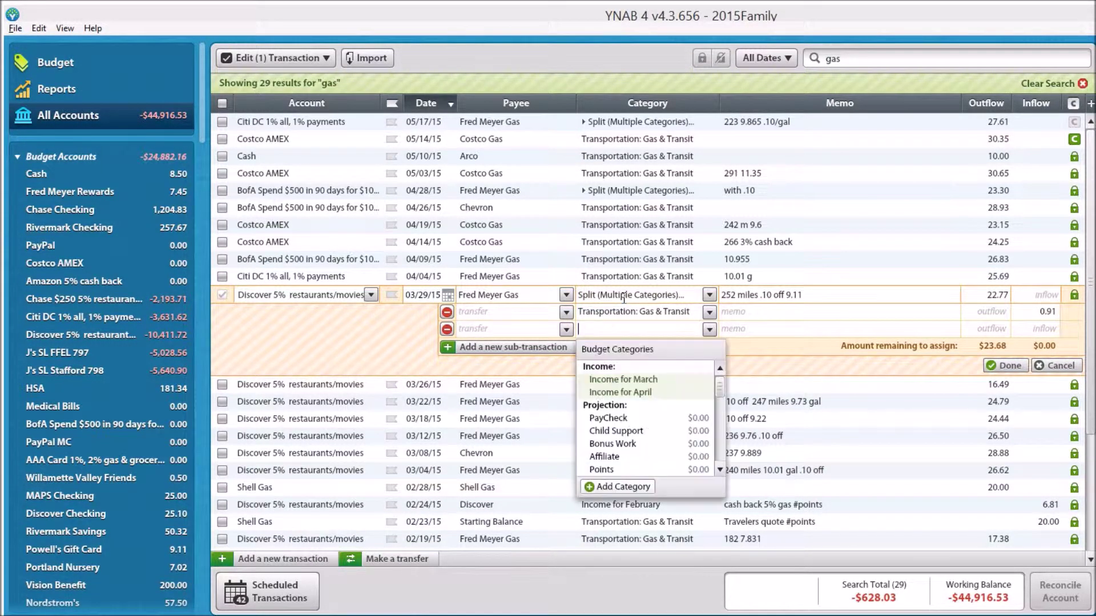
Step: Assign the second sub-transaction of the 03/29/15 split to Gas & Transit with an outflow of 23.68 and save it
type("gas & Transit")
key("Tab")
key("Tab")
type("23")
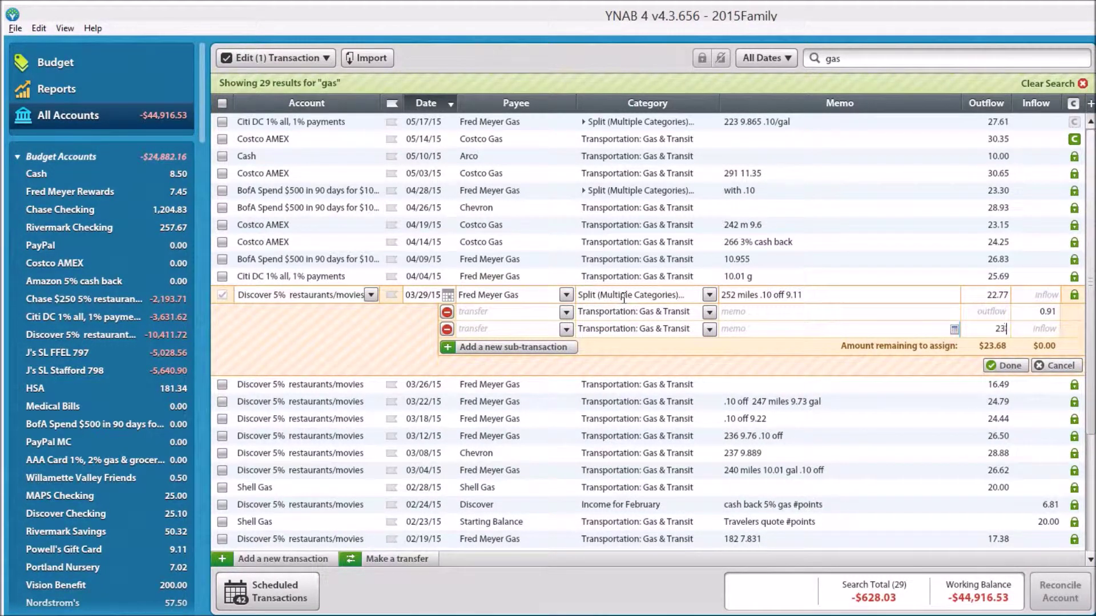
type(".68")
left_click(1012, 368)
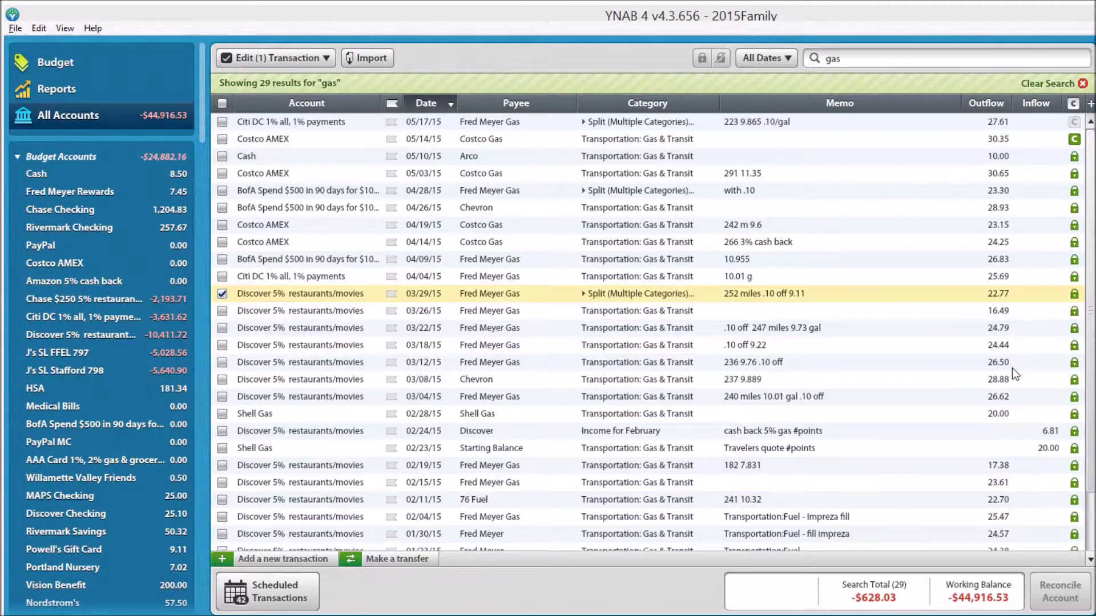
Step: Add the memo "#points" to the inflow sub-transaction of the 03/29/15 Fred Meyer Gas split and save it
left_click(893, 294)
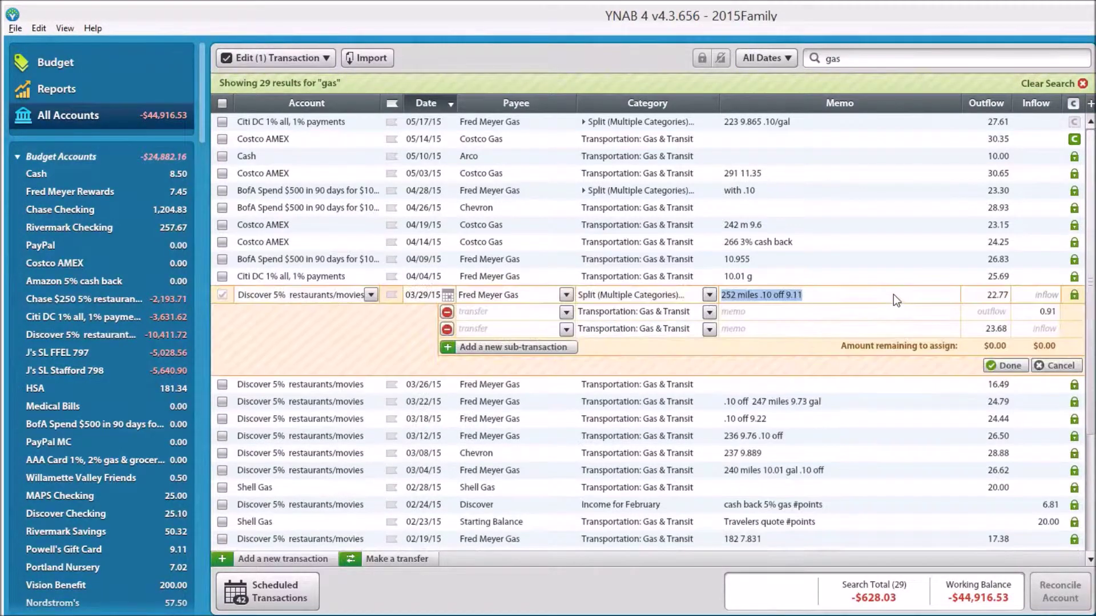
left_click(780, 316)
type("#points")
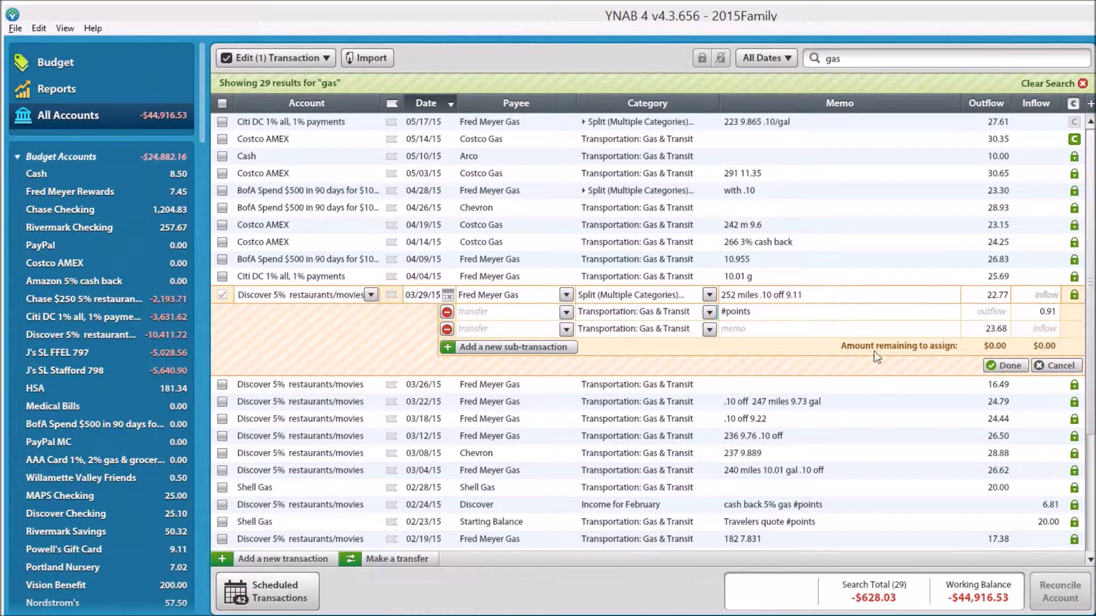
left_click(992, 366)
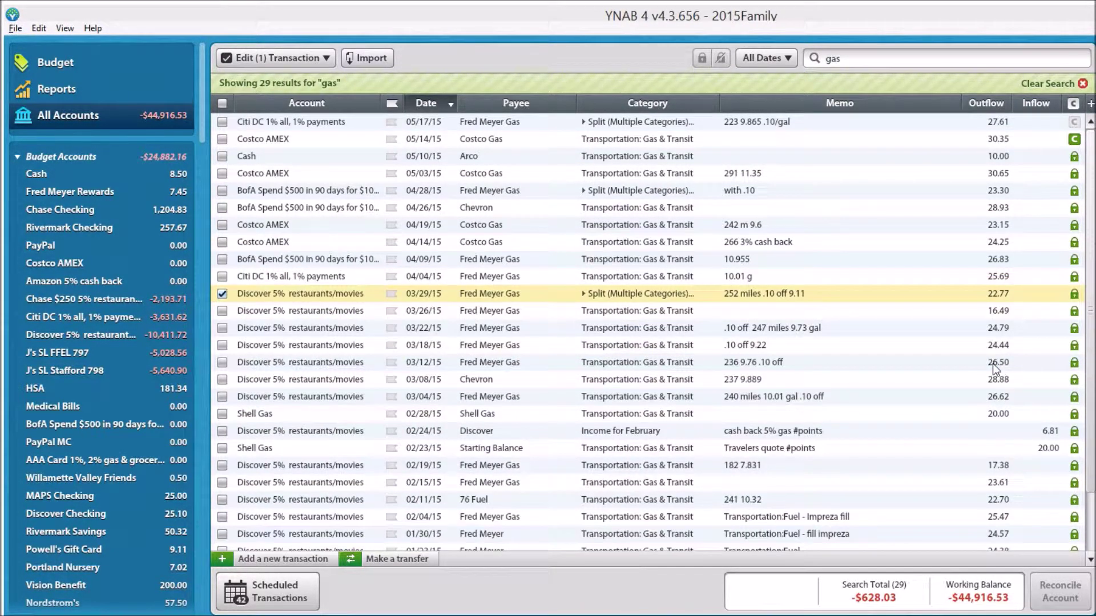
Step: Set the category of the 03/22/15 Fred Meyer Gas transaction to Split (Multiple Categories)
left_click(816, 331)
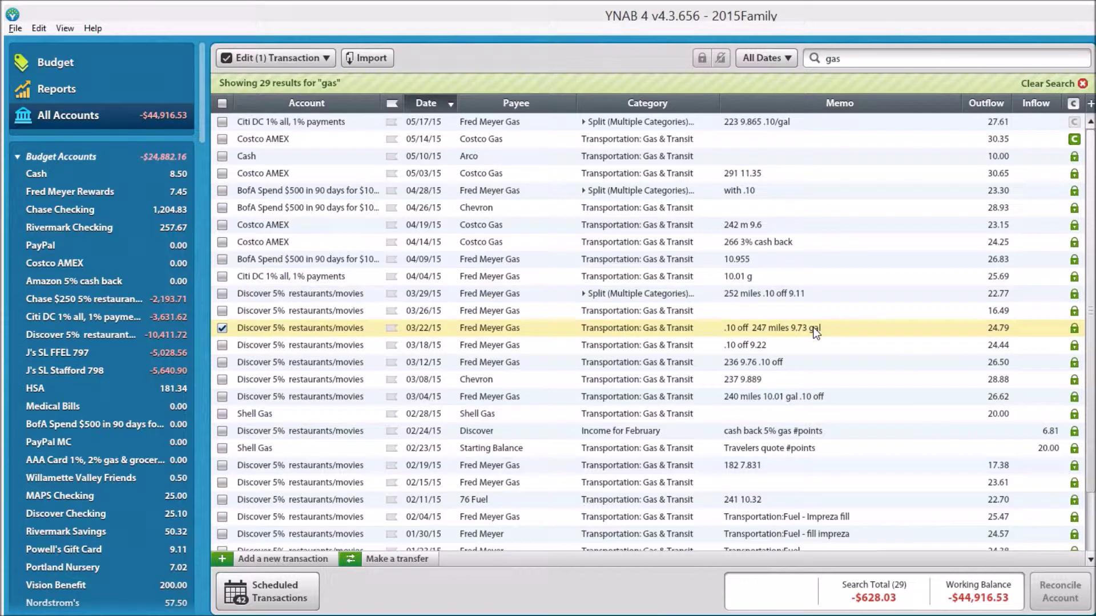
left_click(816, 331)
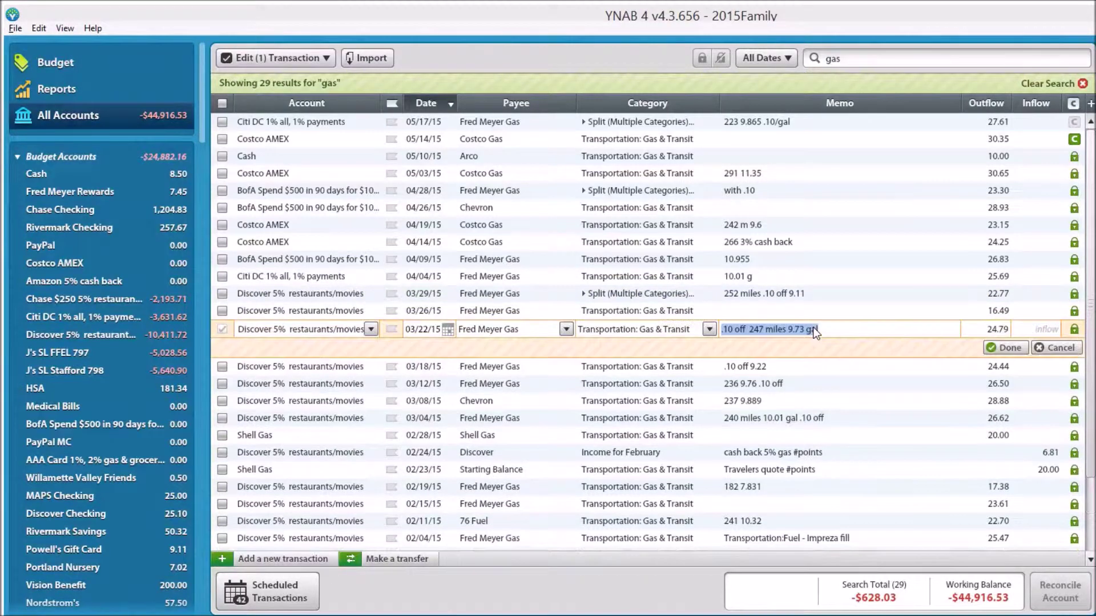
left_click(674, 330)
type("s")
key("Tab")
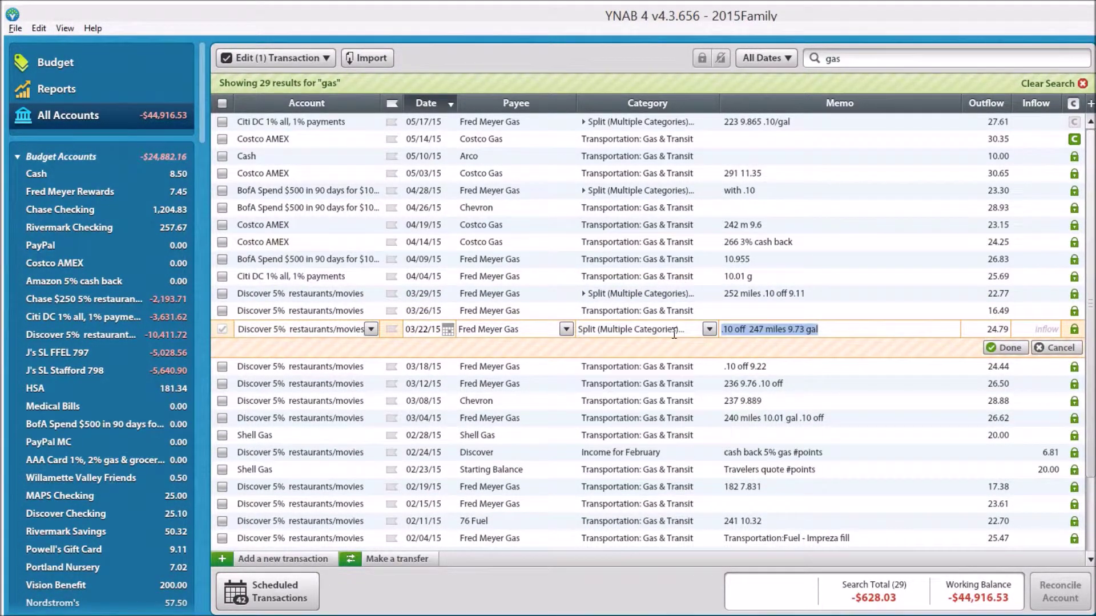
key("Tab")
key("Tab")
key("Tab")
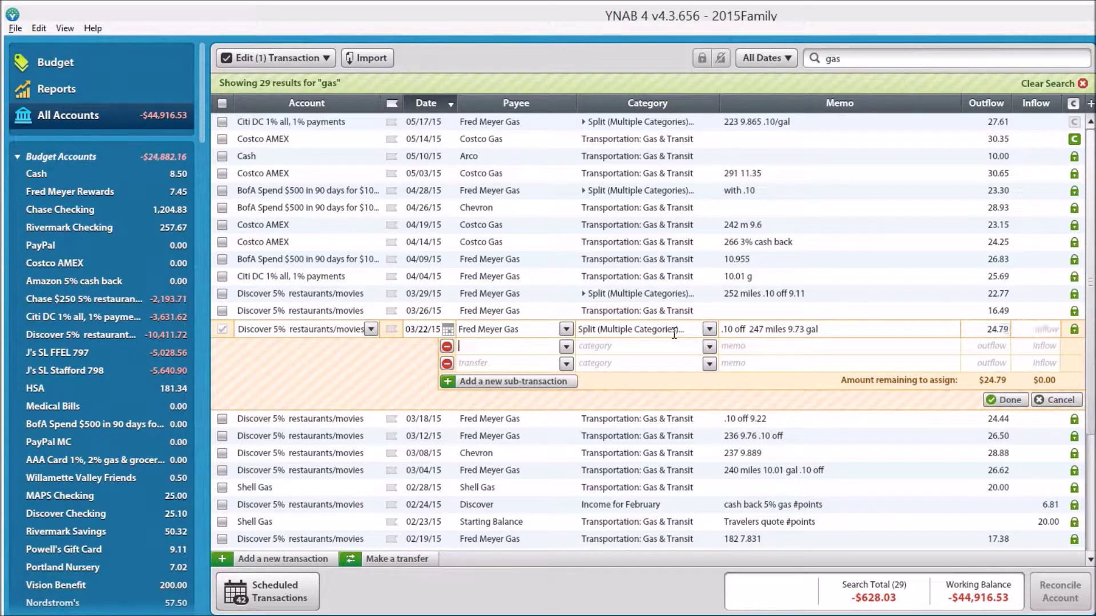
Step: Assign the first sub-transaction of the 03/22/15 split to Gas & Transit with the memo "#points" and an inflow of 0.97
key("Tab")
type("gas")
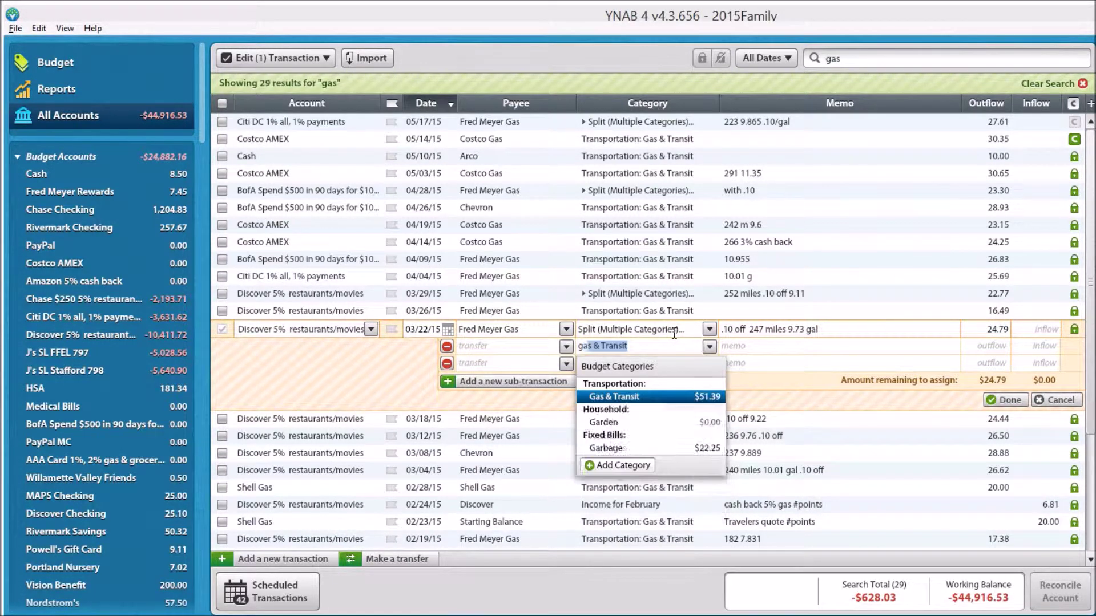
key("Tab")
type("#points")
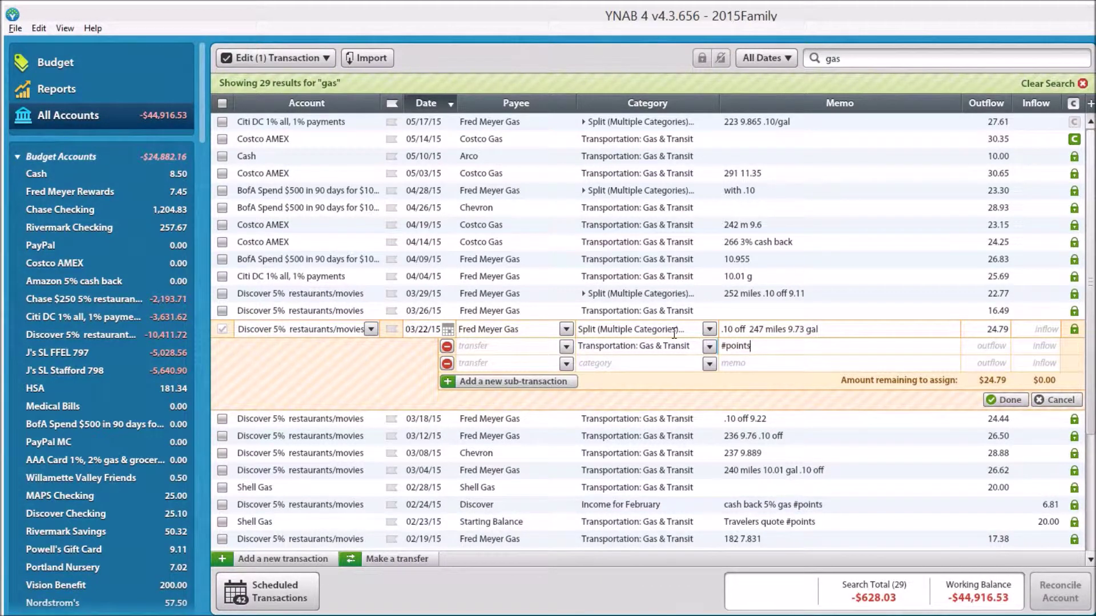
key("Tab")
key("Tab")
type(".97")
Step: Give the second sub-transaction an outflow of 25.76 under Gas & Transit and save the 03/22/15 split
key("Tab")
key("Tab")
key("Tab")
key("shift+Tab")
type("g")
key("Tab")
key("Tab")
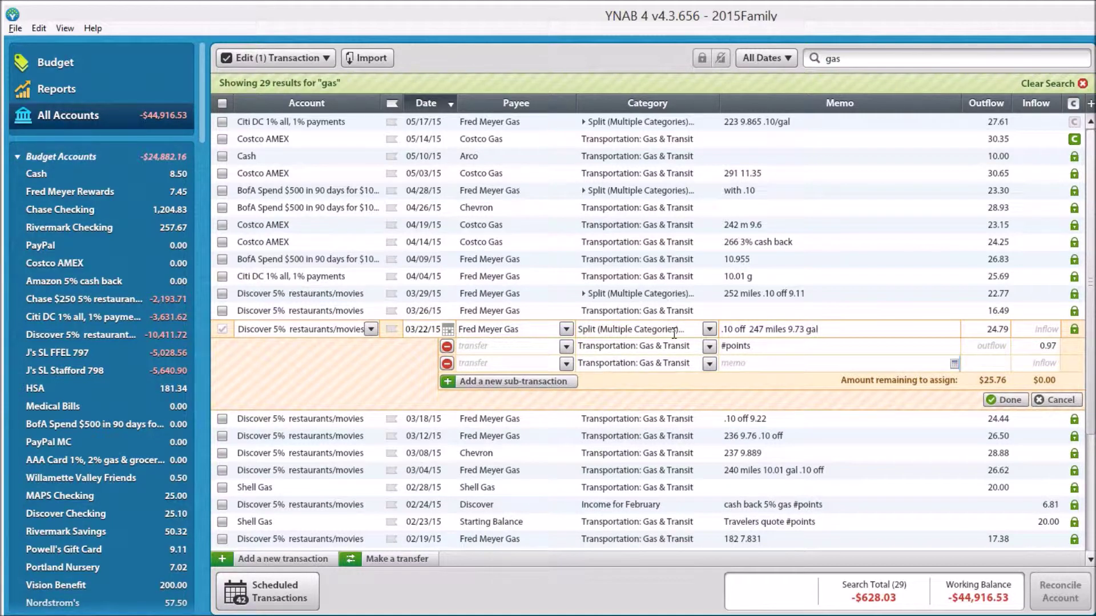
type("25.76")
left_click(1006, 399)
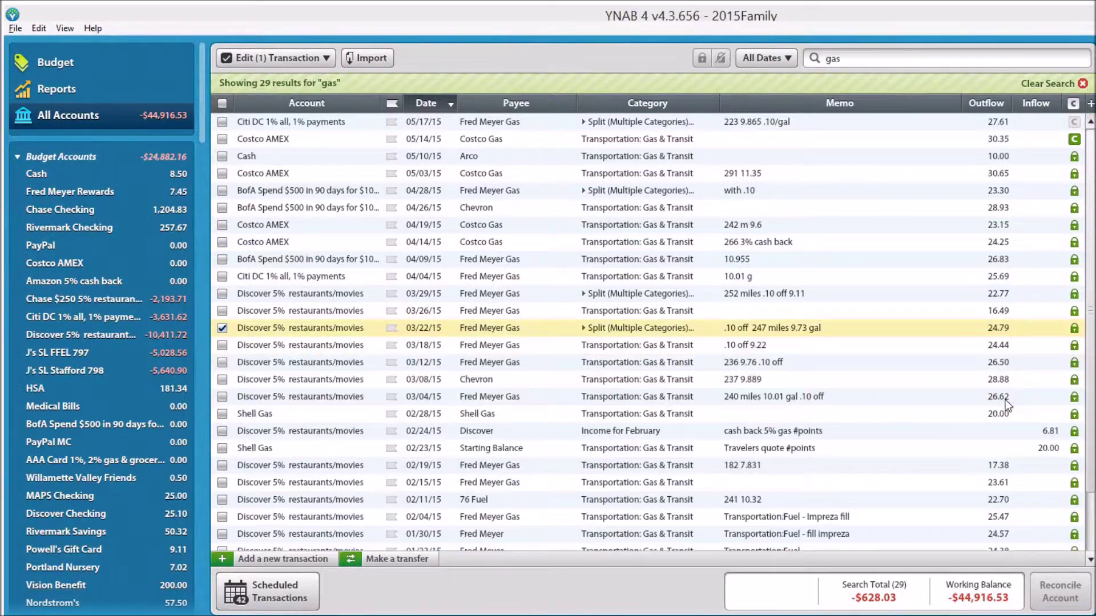
Step: Set the category of the 03/18/15 Fred Meyer Gas transaction to Split (Multiple Categories)
double_click(787, 346)
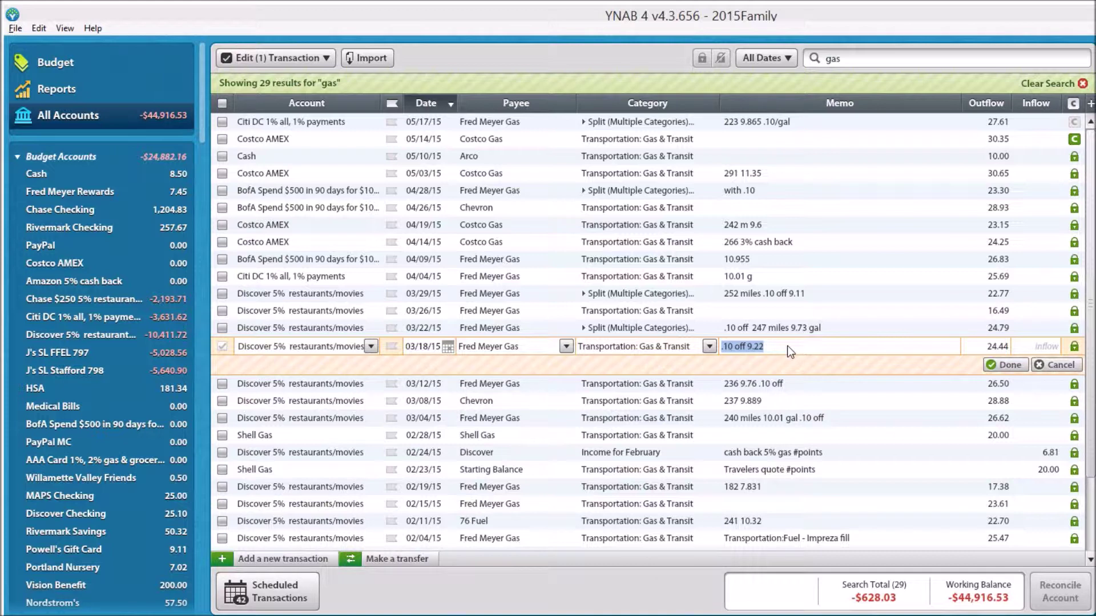
left_click(688, 347)
type("spl")
key("Tab")
key("Tab")
key("Tab")
key("Tab")
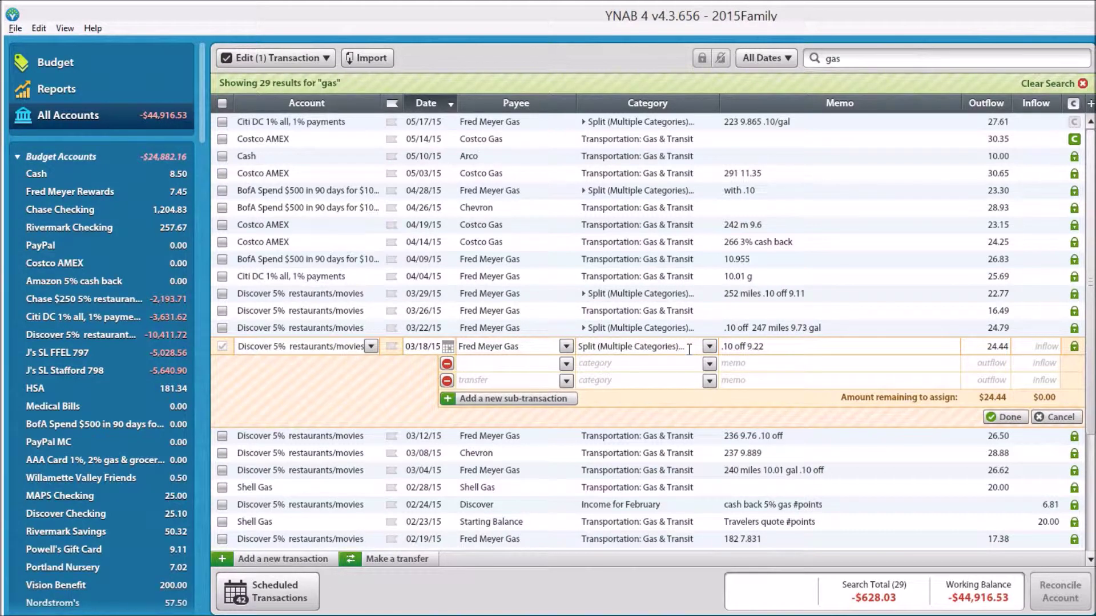
Step: Assign the first sub-transaction of the 03/18/15 split to Gas & Transit with the memo "#points" and an inflow of 0.92
key("Tab")
type("g")
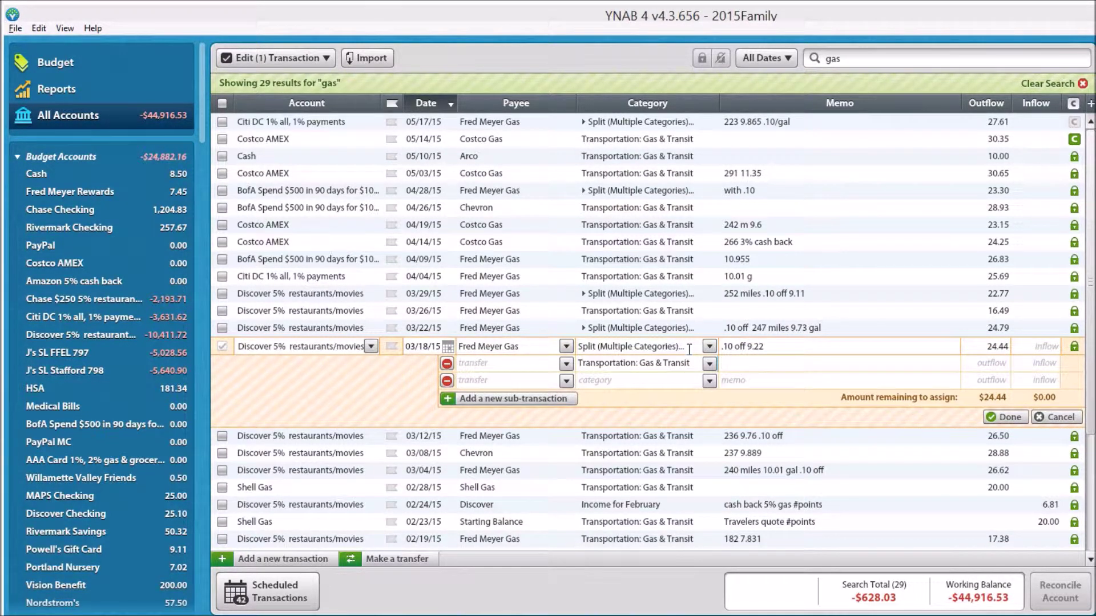
type("#points")
key("Tab")
key("Tab")
type("92")
Step: Give the second sub-transaction an outflow of 25.36 under Gas & Transit and save the 03/18/15 split
key("Tab")
key("Tab")
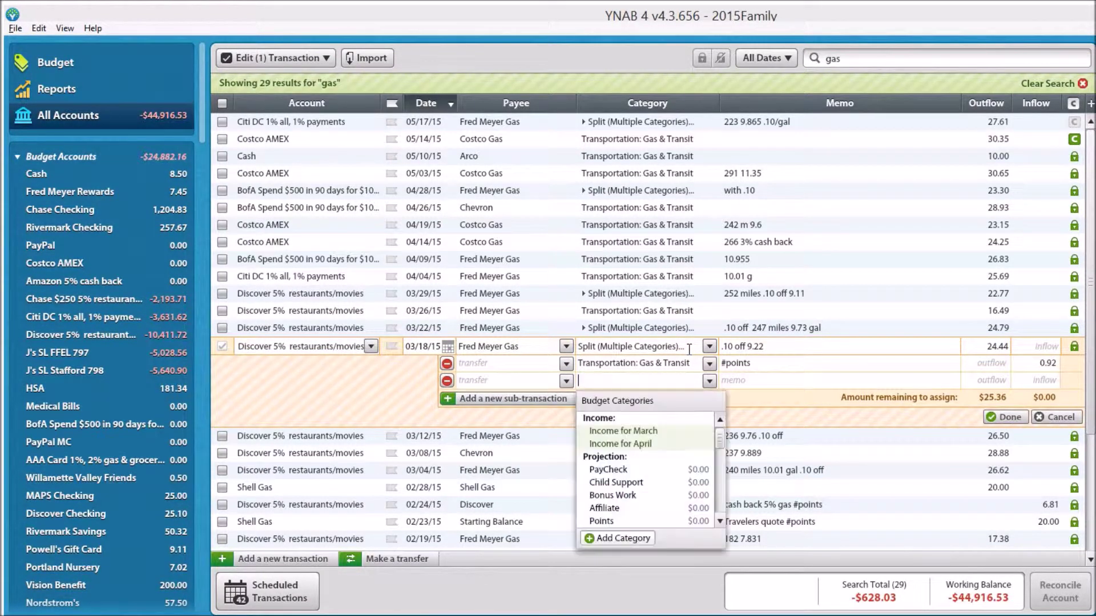
type("gas & Transit")
key("Tab")
key("Tab")
type("25.36")
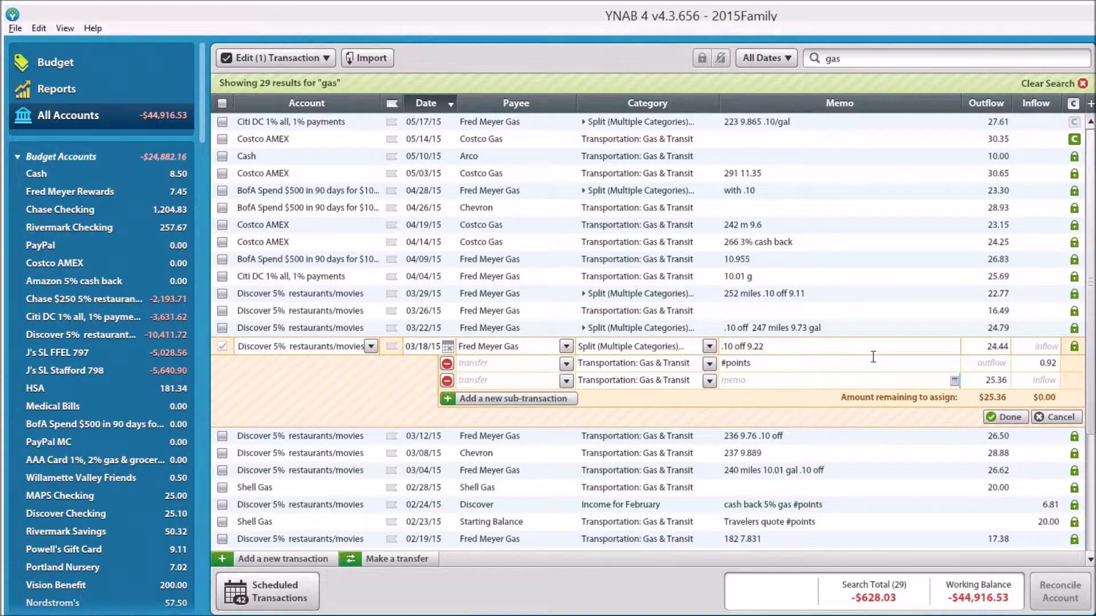
left_click(1008, 413)
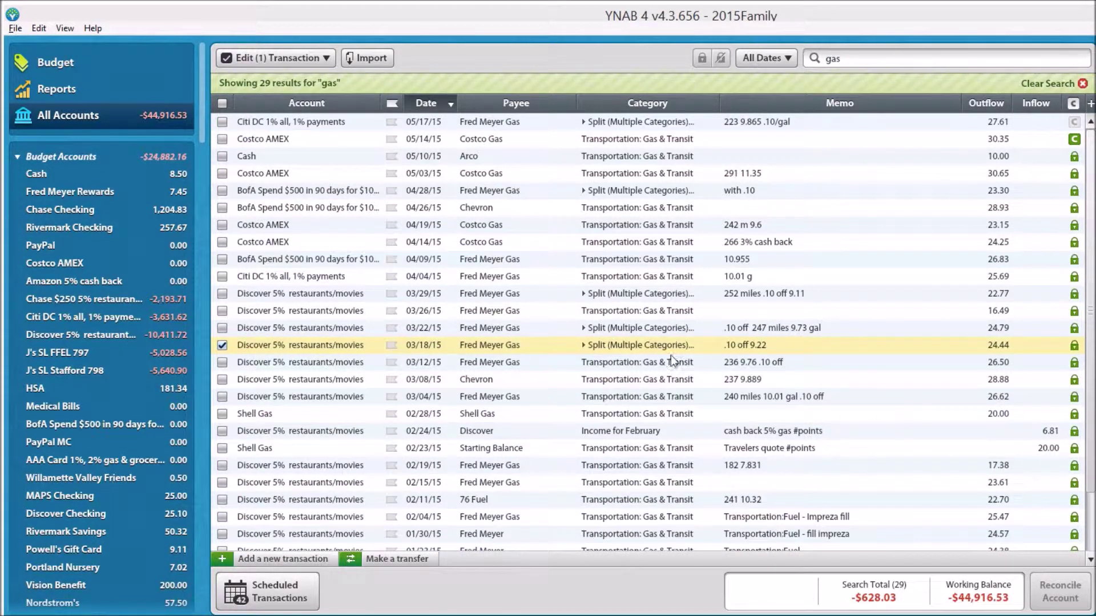
Step: Set the category of the 03/12/15 Fred Meyer Gas transaction to Split (Multiple Categories)
left_click(655, 365)
left_click(655, 366)
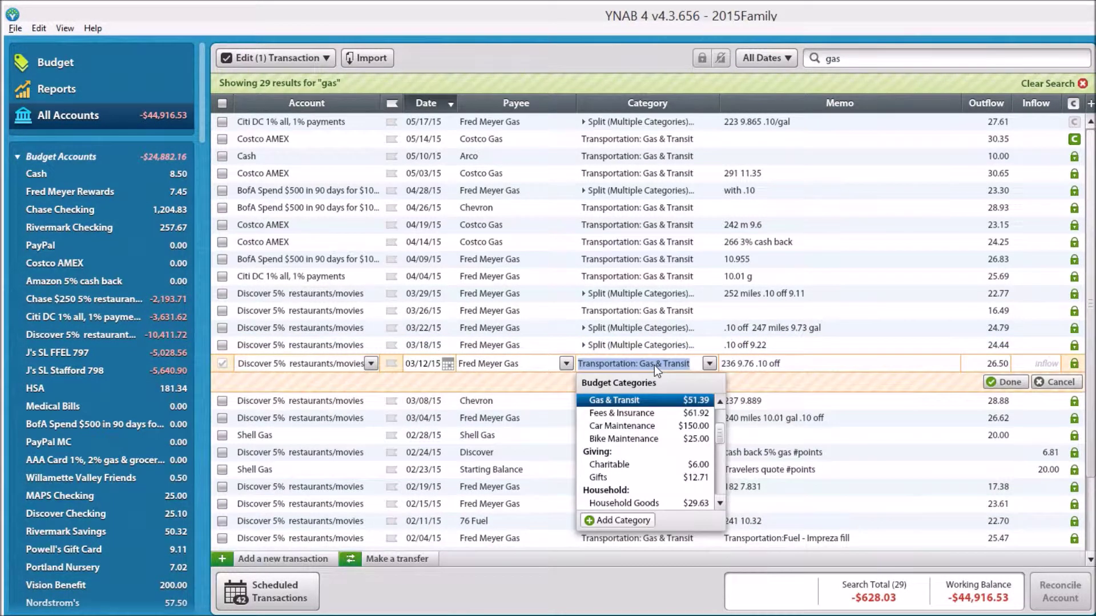
type("split (Multiple Categories)...")
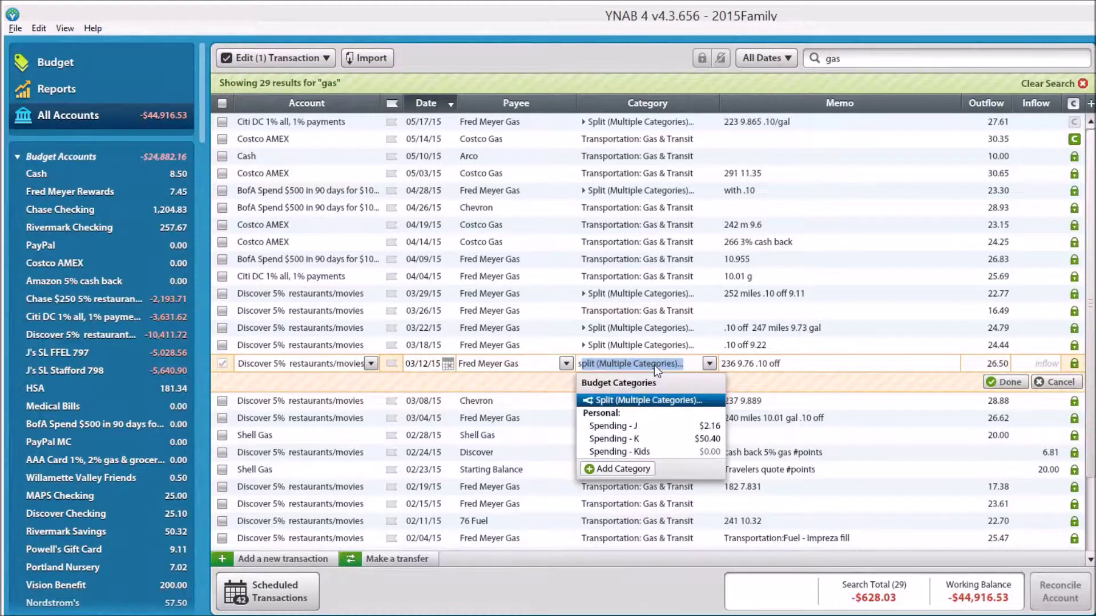
key("Return")
key("Tab")
key("Tab")
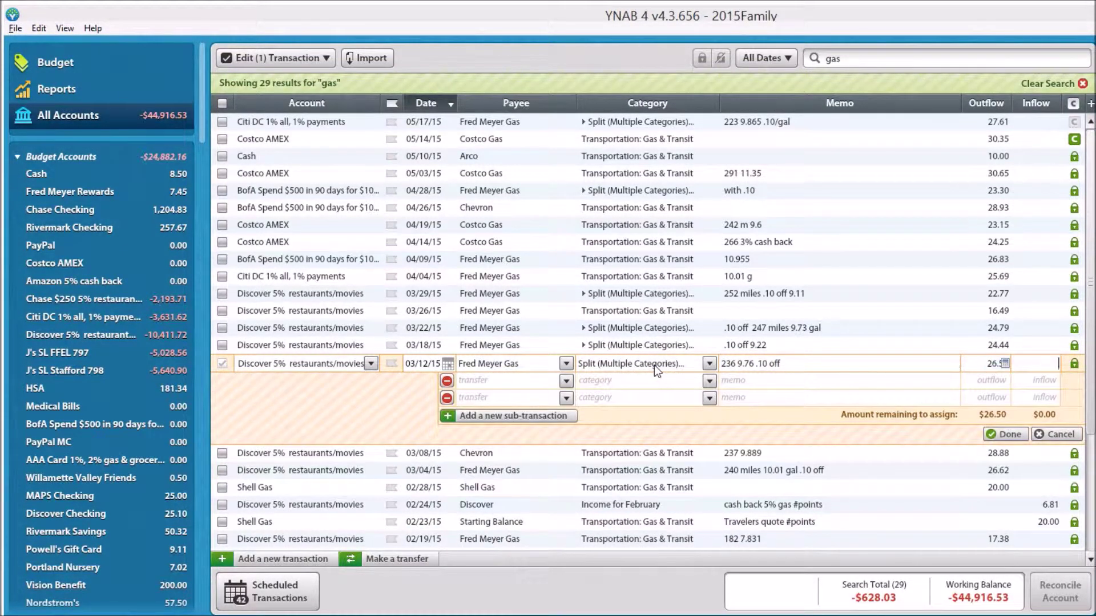
key("Tab")
Step: Assign the first sub-transaction of the 03/12/15 split to Gas & Transit with the memo "#points" and an inflow of 0.98
key("Tab")
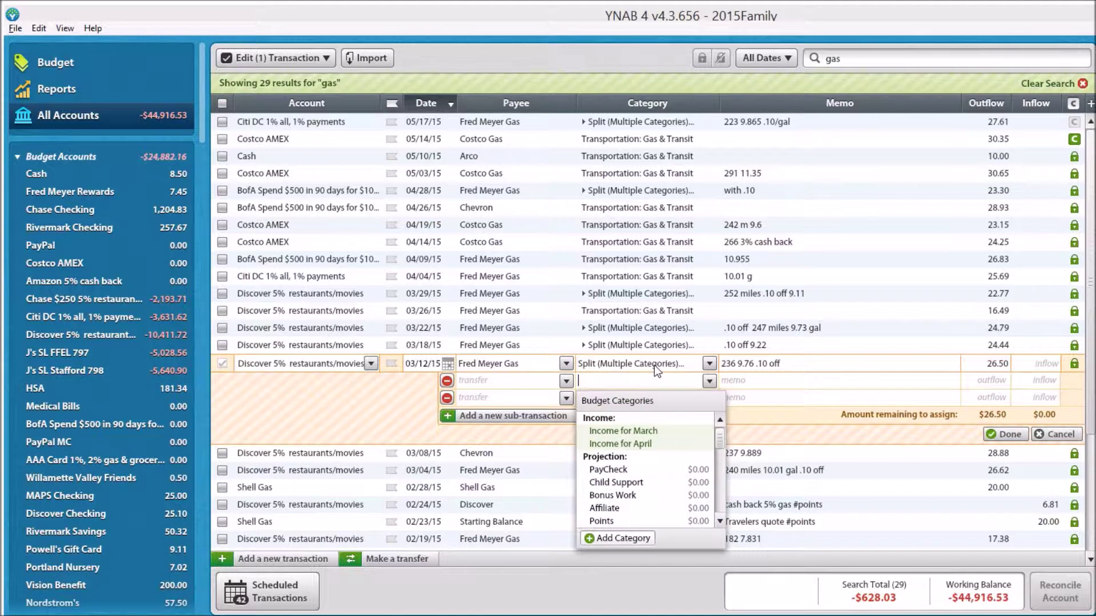
type("gas")
key("Return")
type("#points")
key("Tab")
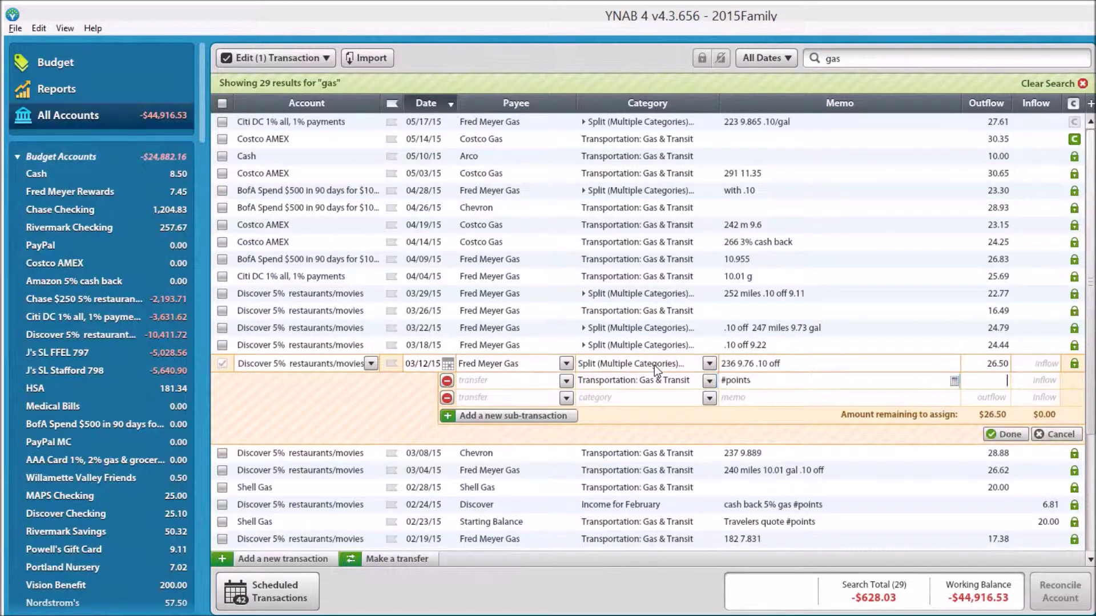
key("Tab")
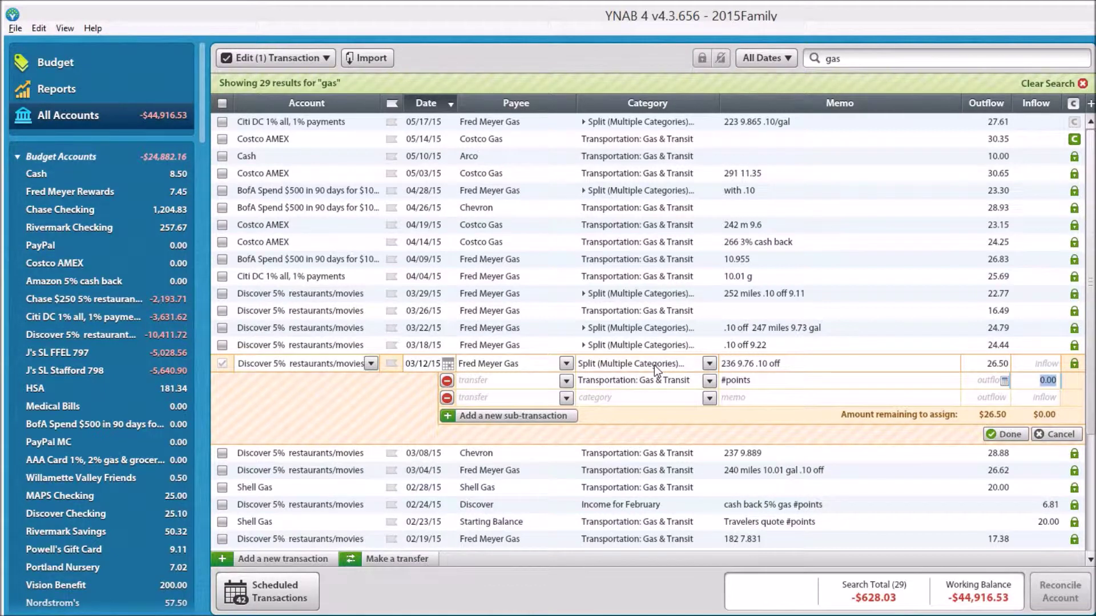
key("BackSpace")
type(".97")
key("BackSpace")
type("8")
Step: Give the second sub-transaction an outflow of 27.48 under Gas & Transit and save the 03/12/15 split
key("Tab")
key("Tab")
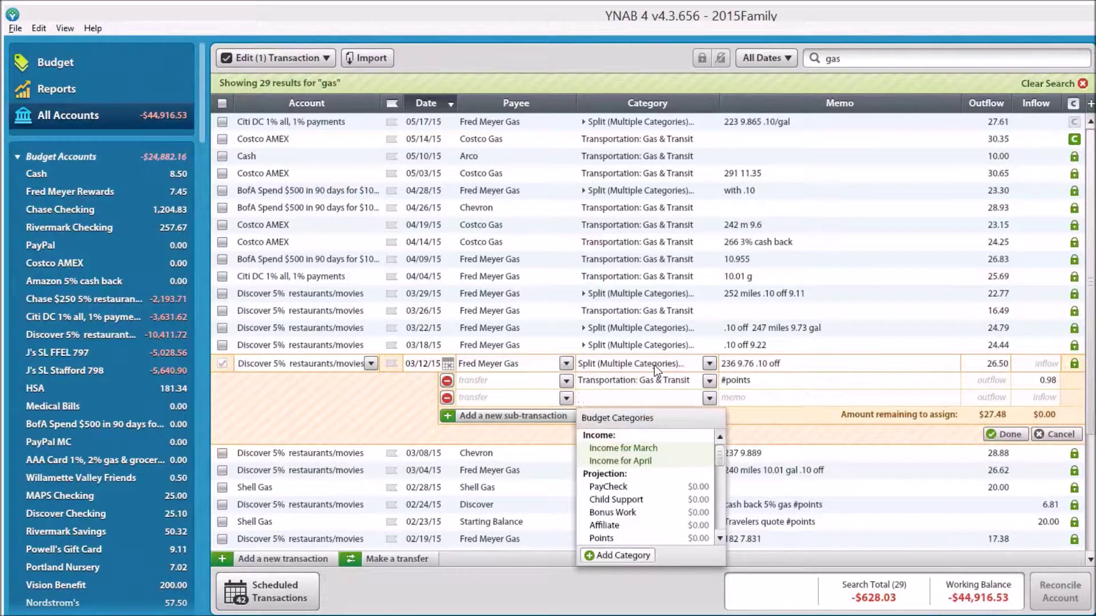
type("gas & Transit")
key("Tab")
key("Tab")
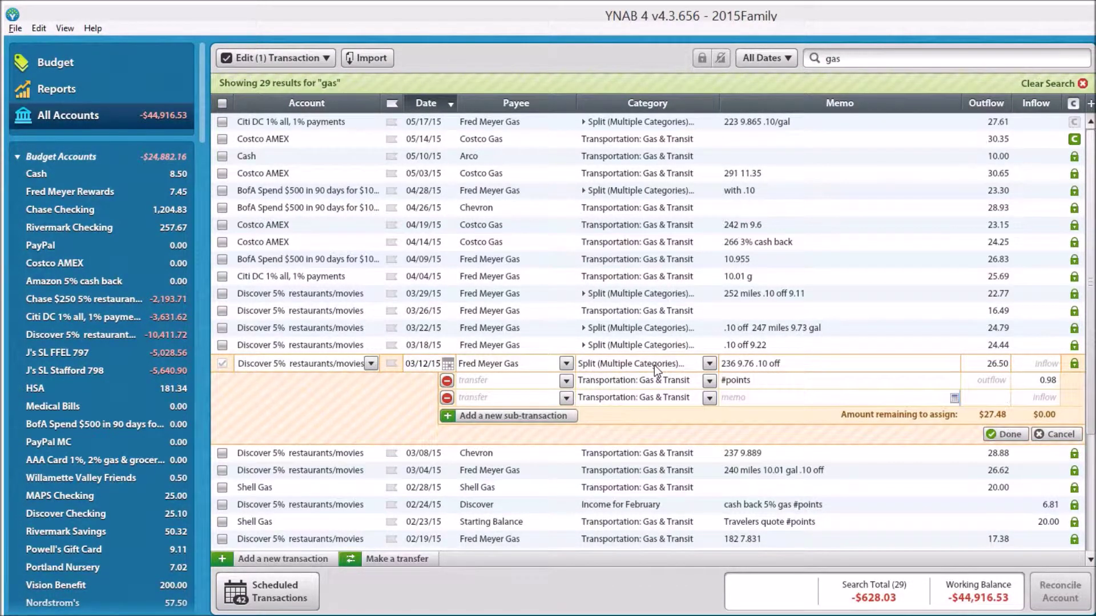
type("27.48")
key("Return")
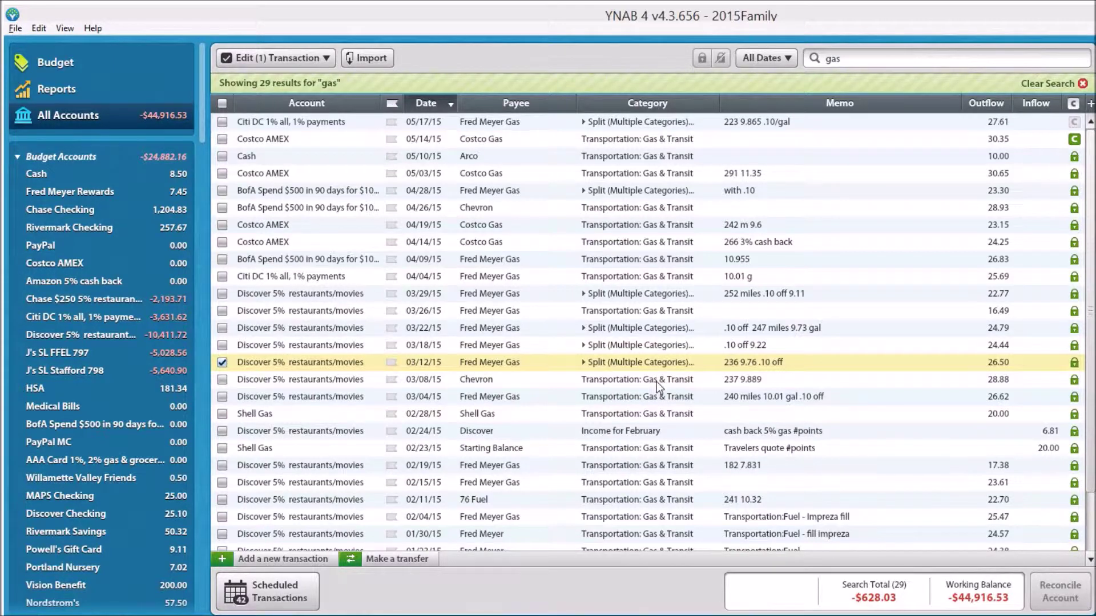
Step: Set the category of the 03/04/15 Fred Meyer Gas transaction to Split (Multiple Categories)
double_click(652, 400)
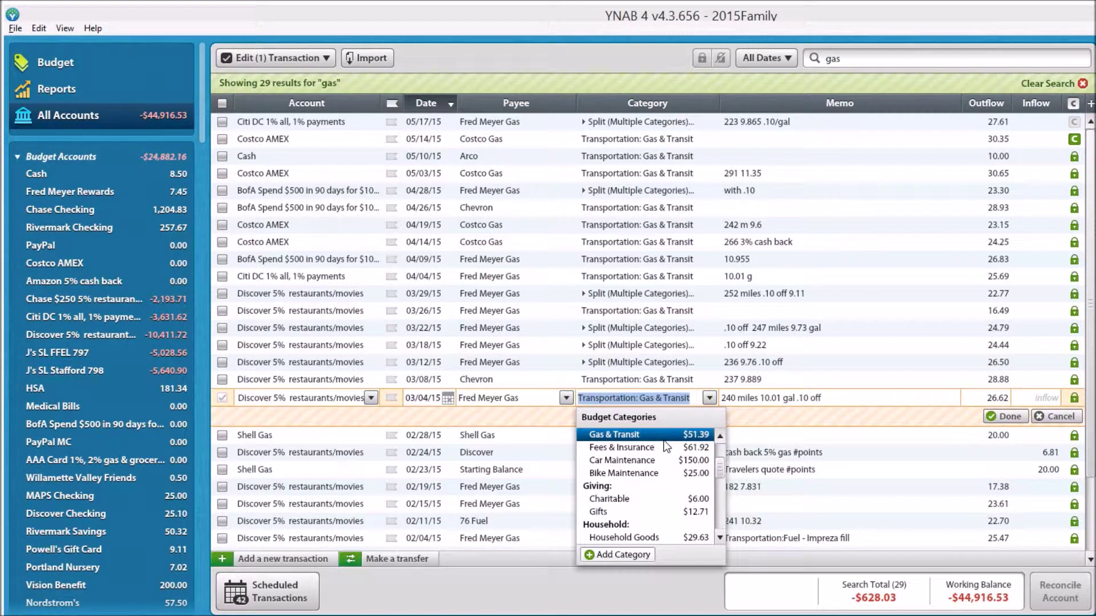
type("split (Multiple Categories)...")
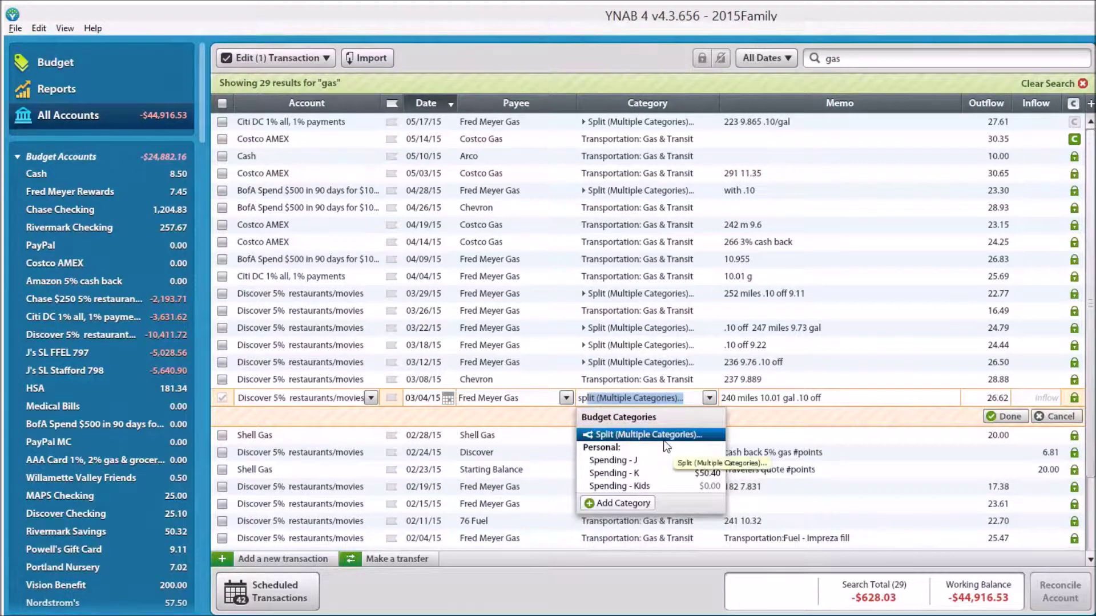
key("Return")
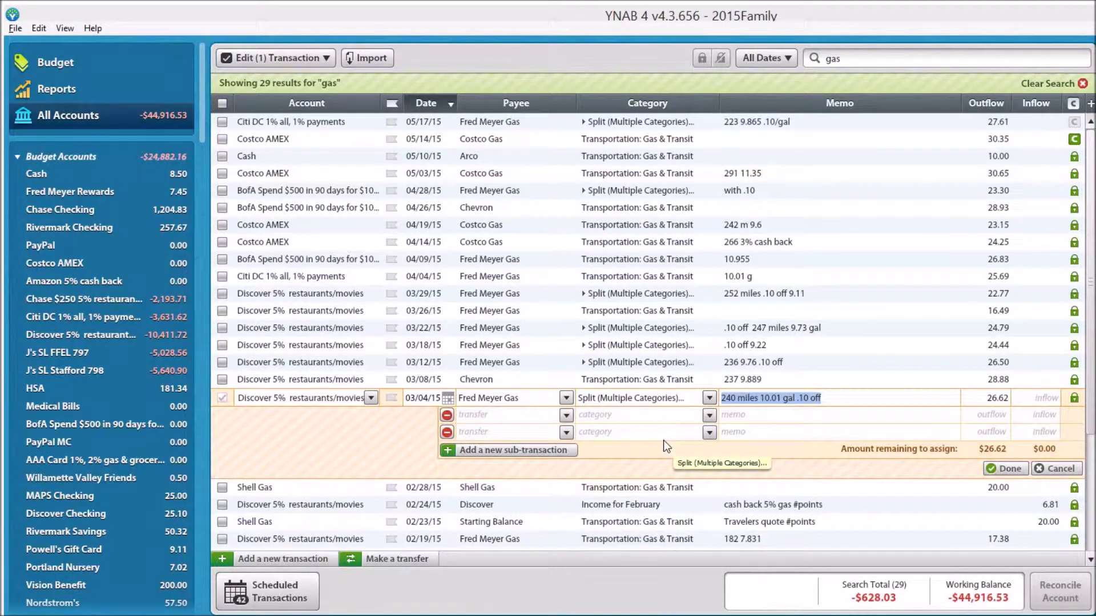
key("Tab")
key("Tab")
key("Tab")
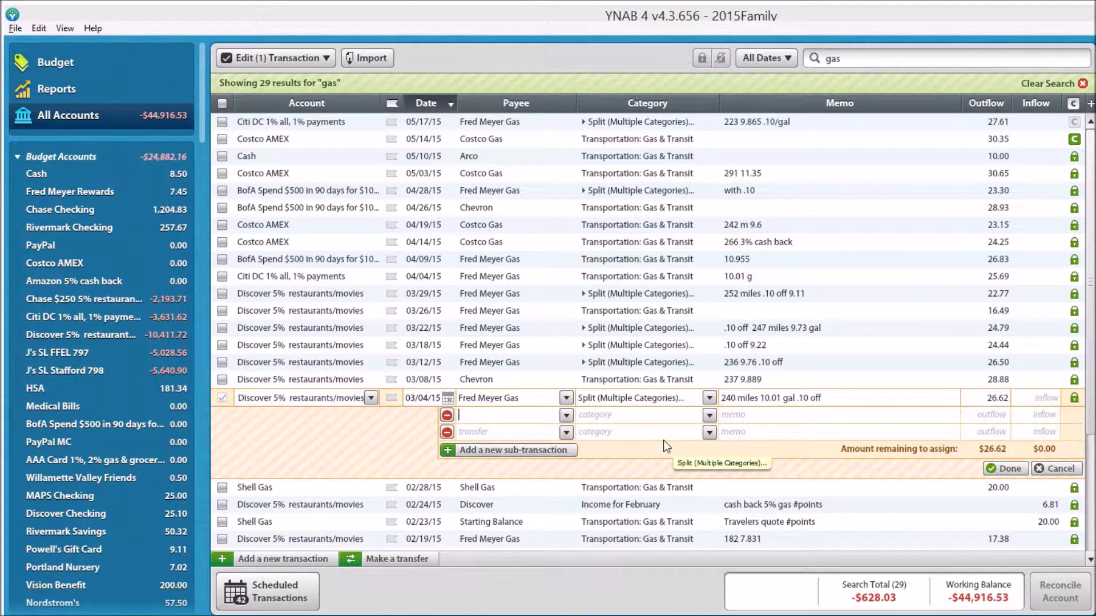
Step: Assign the first sub-transaction of the 03/04/15 split to Gas & Transit with the memo "#points" and an inflow of 1.00
key("Tab")
type("g")
key("Return")
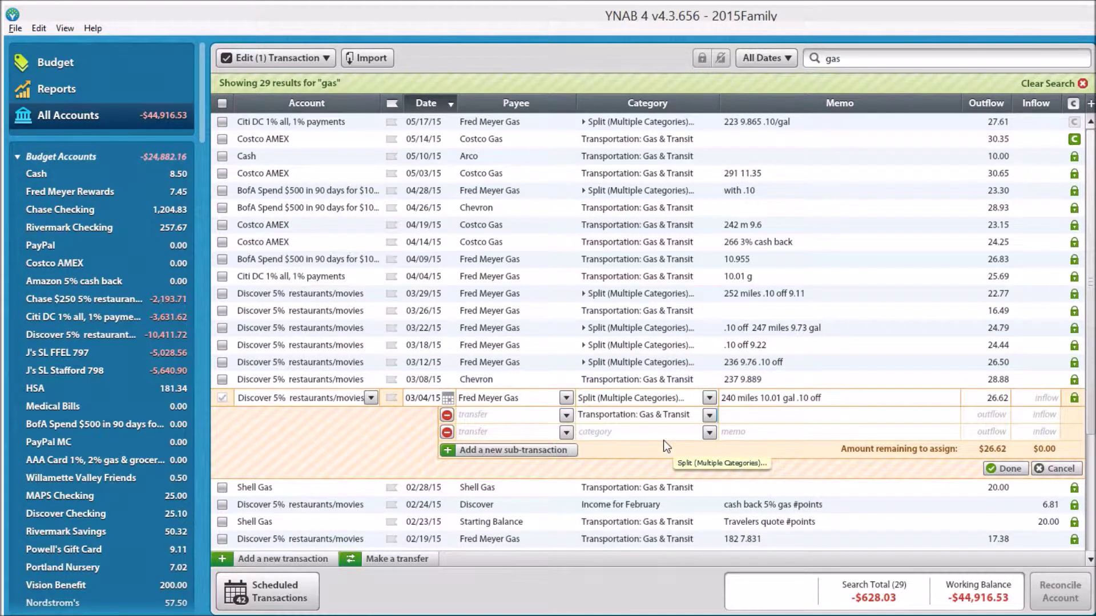
type("#points")
key("Tab")
key("Tab")
key("BackSpace")
type("1")
Step: Assign the second sub-transaction of the 03/04/15 split to Gas & Transit with an outflow of 27.62 and save the split
key("Tab")
key("Tab")
type("gas")
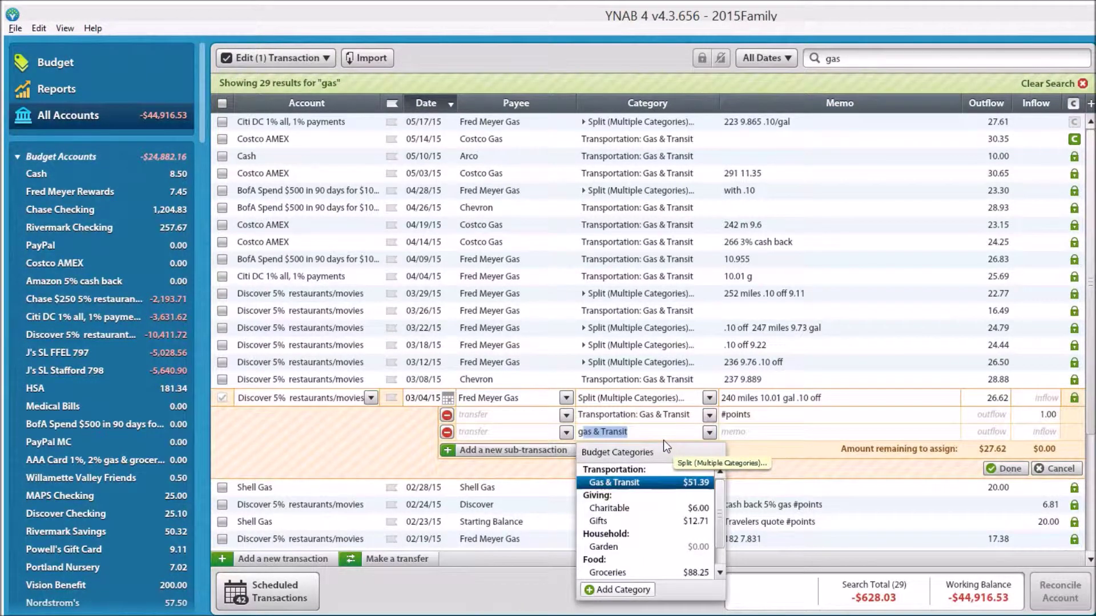
key("Tab")
key("Tab")
type("27.62")
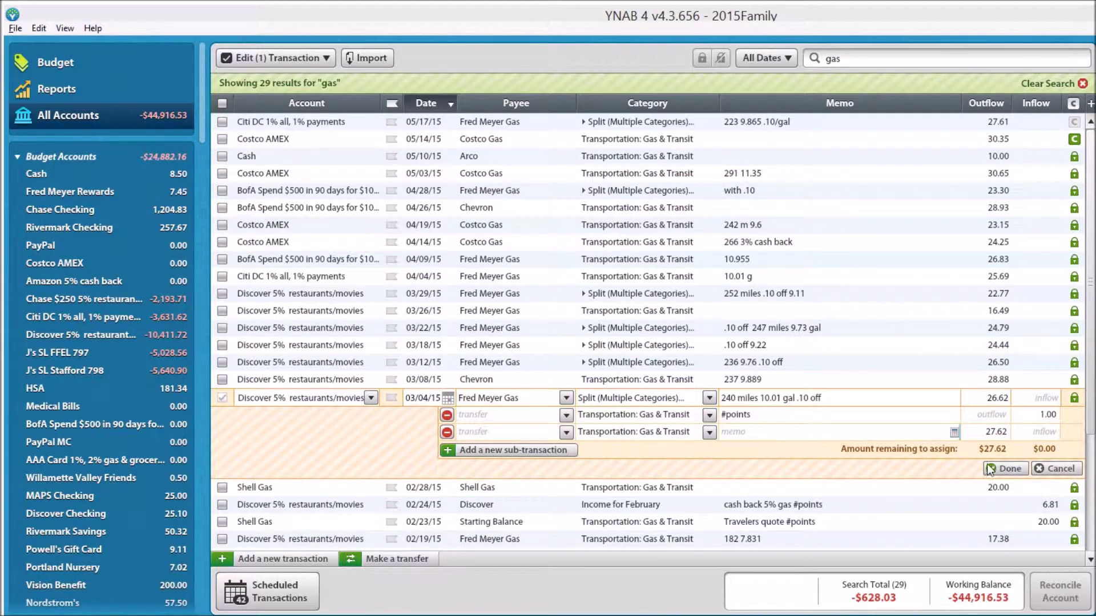
left_click(1001, 468)
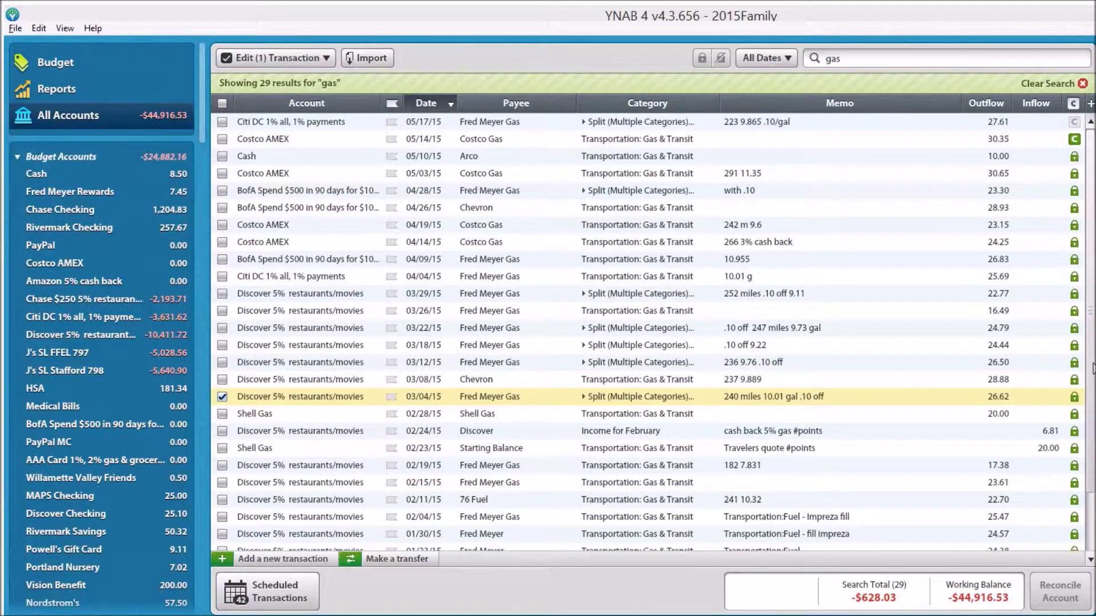
Step: Open the budget, collapse all master categories, and expand only Transportation to view the Gas & Transit amounts
scroll(1085, 411, "down", 4)
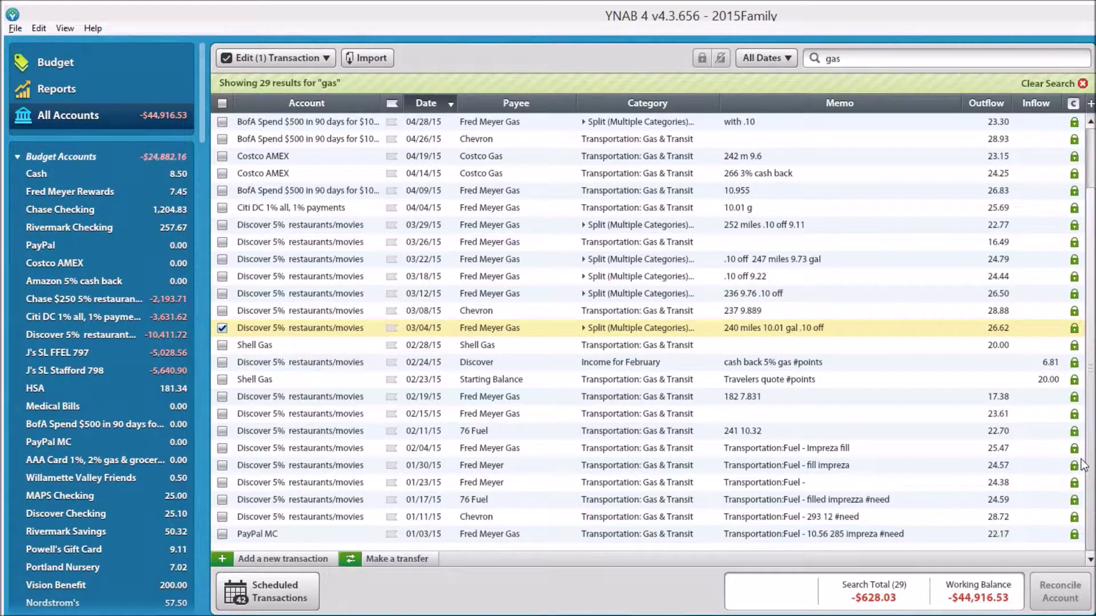
left_click(86, 73)
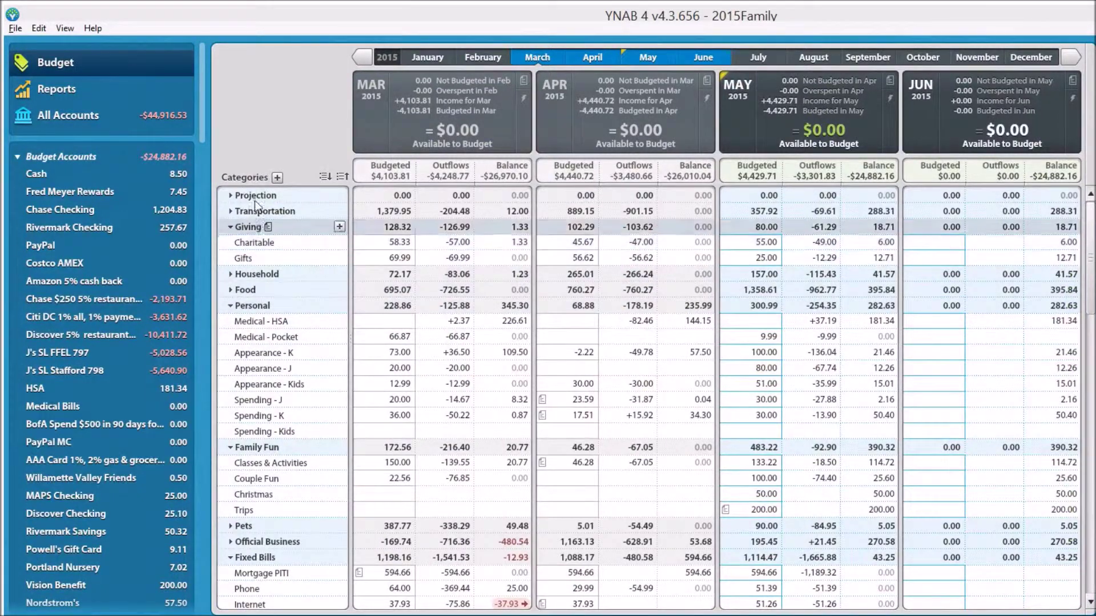
left_click(342, 179)
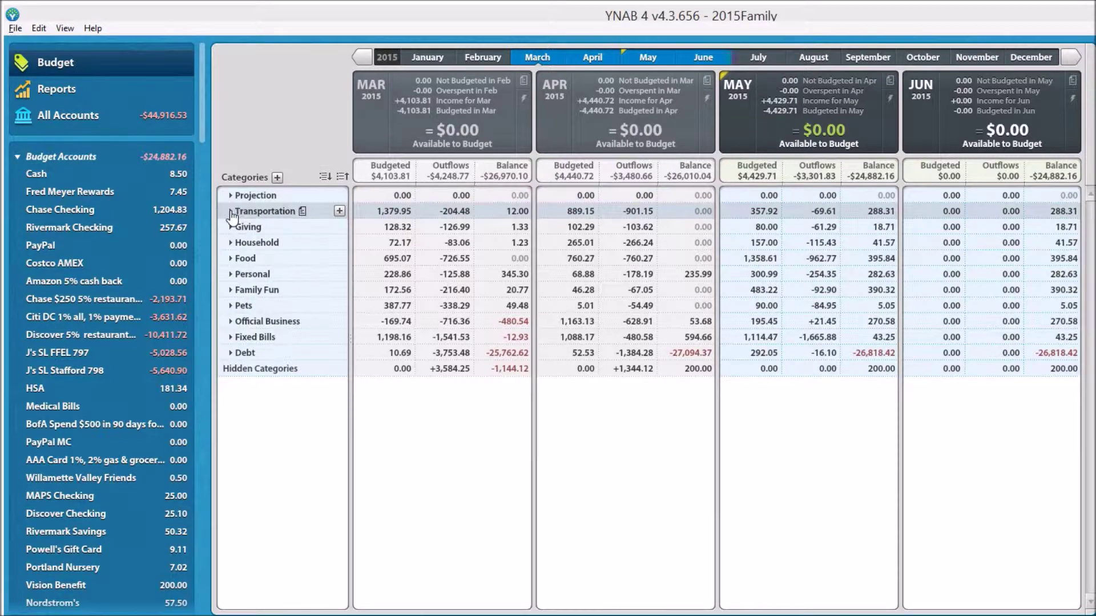
left_click(231, 212)
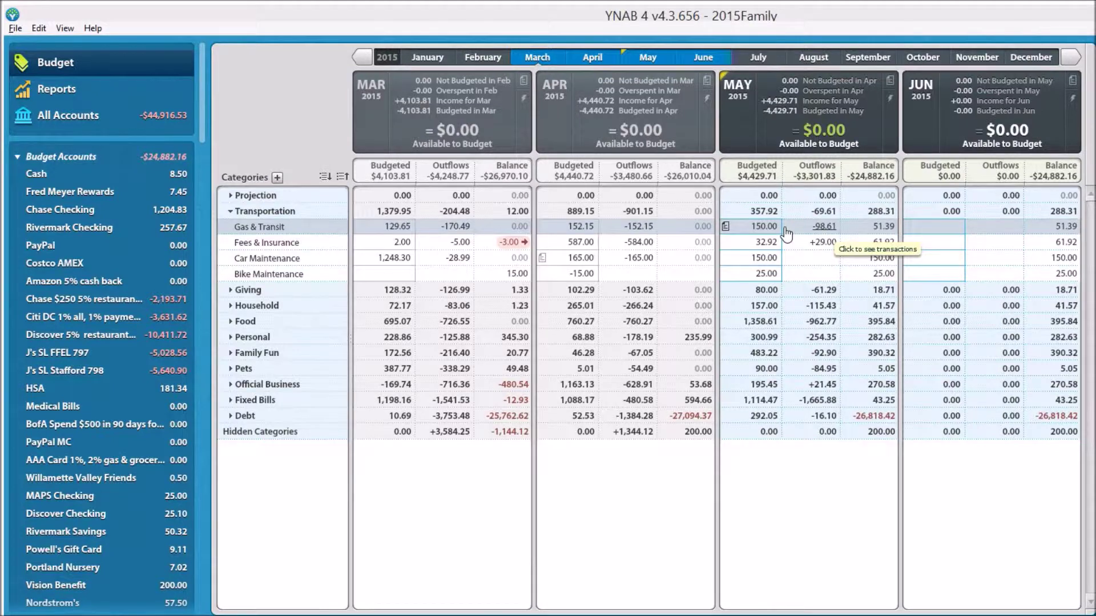
Step: Search all accounts for "#points", review the matching transactions through the oldest entries, and return to the budget
left_click(133, 119)
left_click(857, 59)
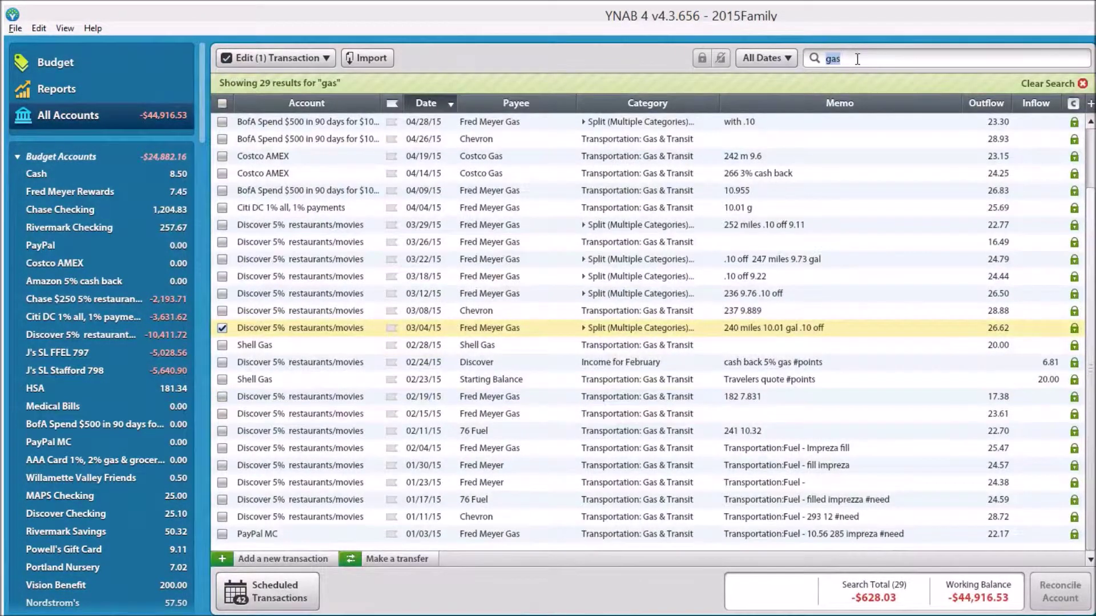
key("BackSpace")
key("BackSpace")
key("BackSpace")
type("#points")
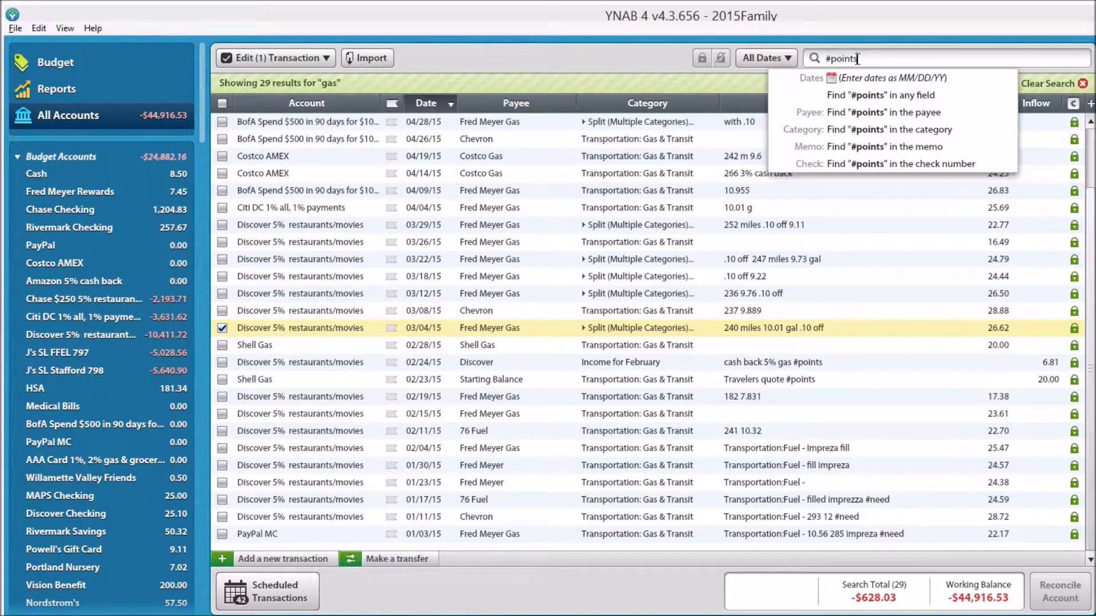
key("Return")
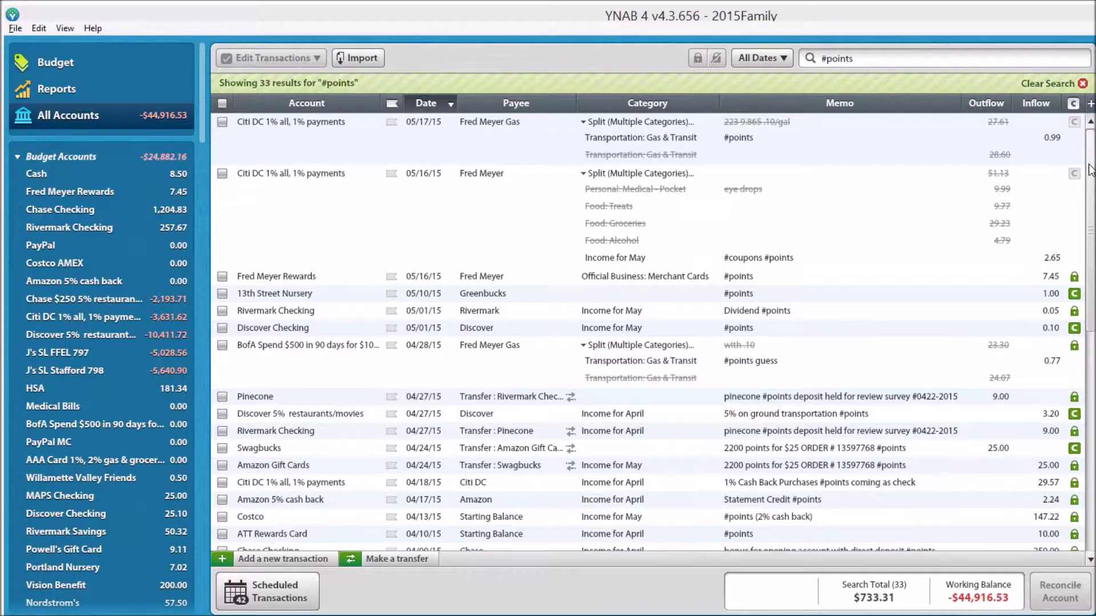
left_click_drag(1089, 169, 1084, 425)
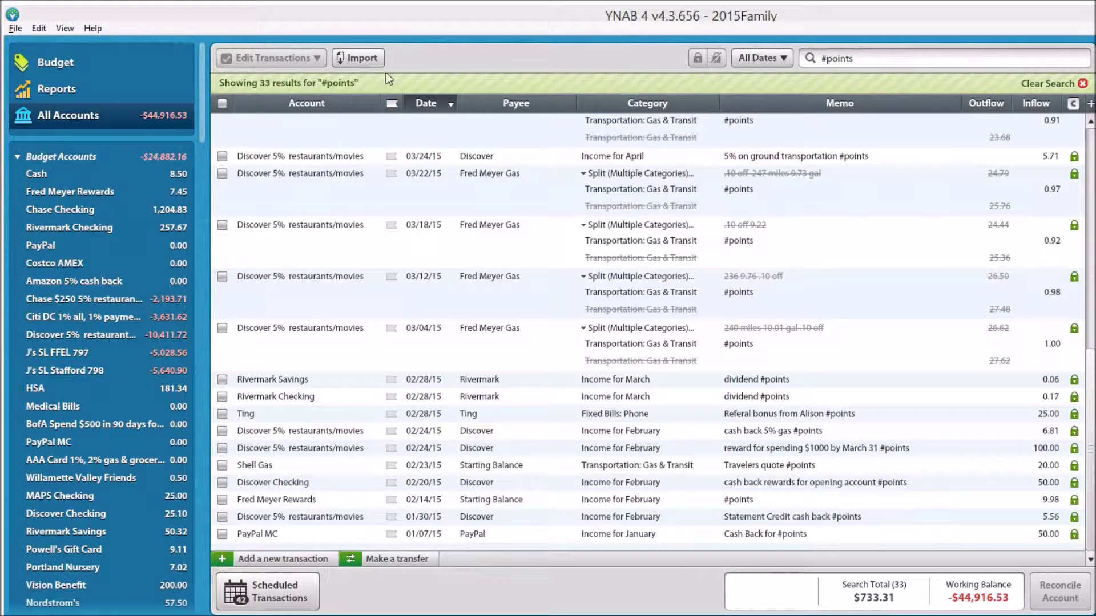
left_click(151, 72)
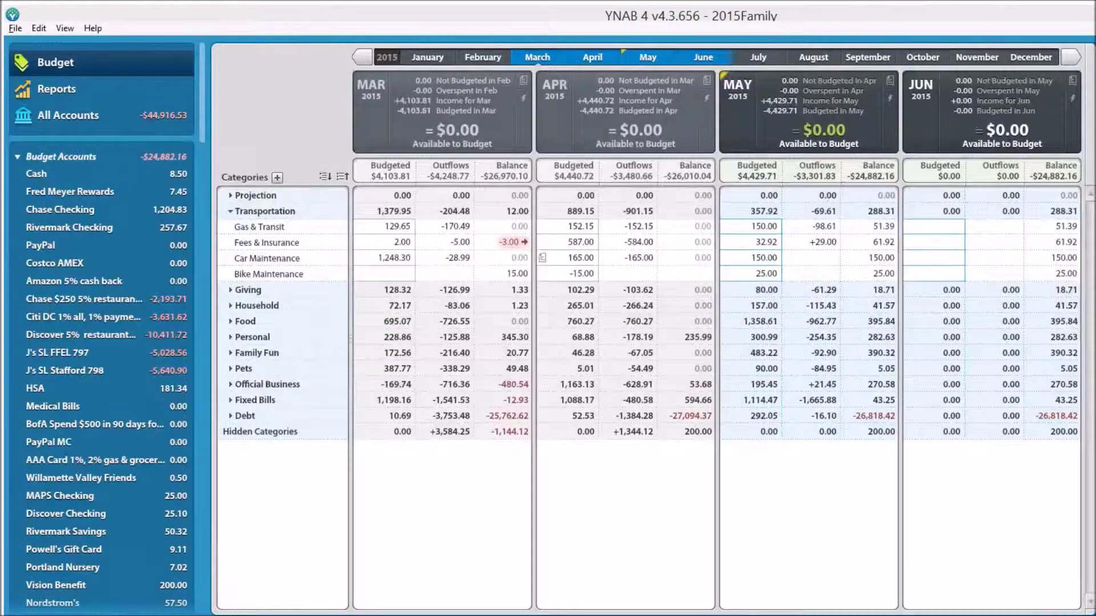